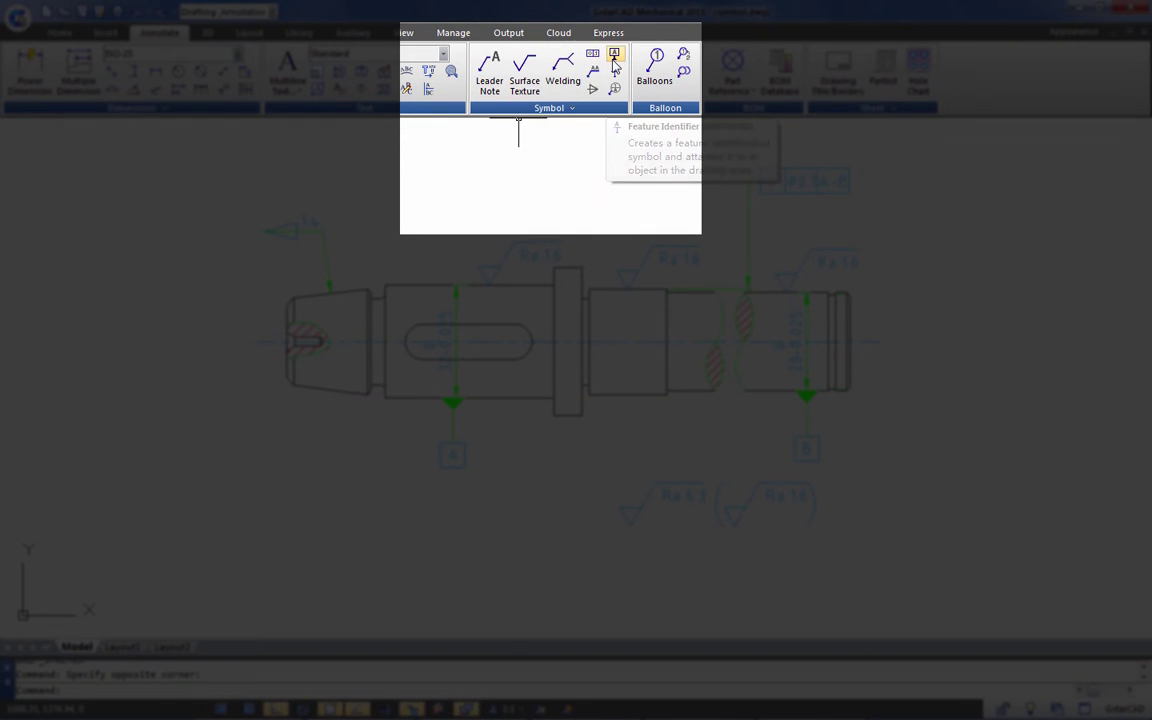
Step: Delete the runout frame and right-hand Ra symbols from the shaft
click(574, 109)
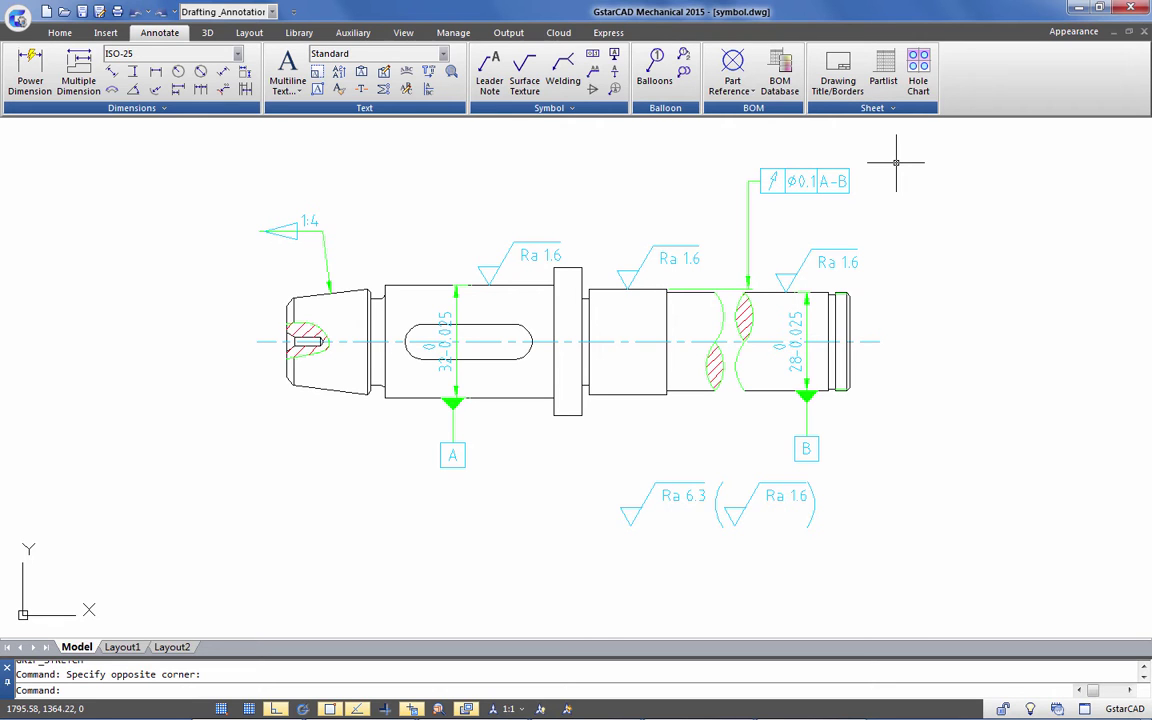
click(888, 267)
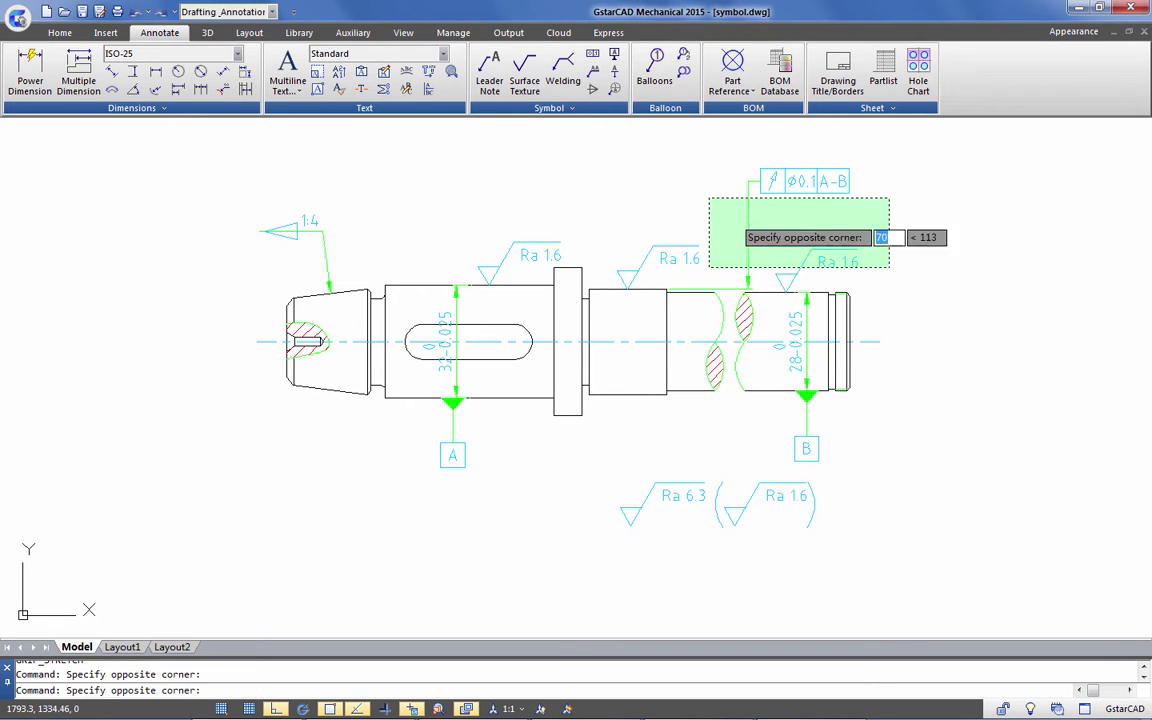
click(570, 155)
key(Delete)
click(620, 310)
Step: Delete the taper leader, remaining Ra symbol and datum identifiers A and B
click(314, 206)
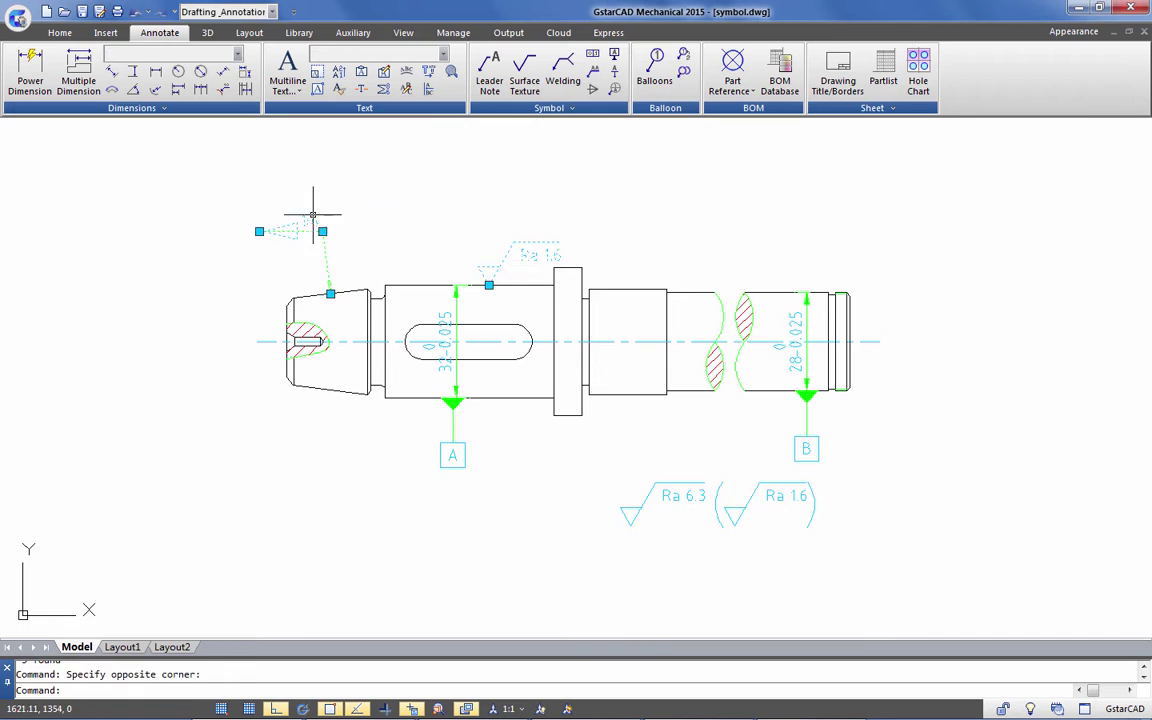
key(Delete)
click(967, 524)
click(445, 450)
key(Delete)
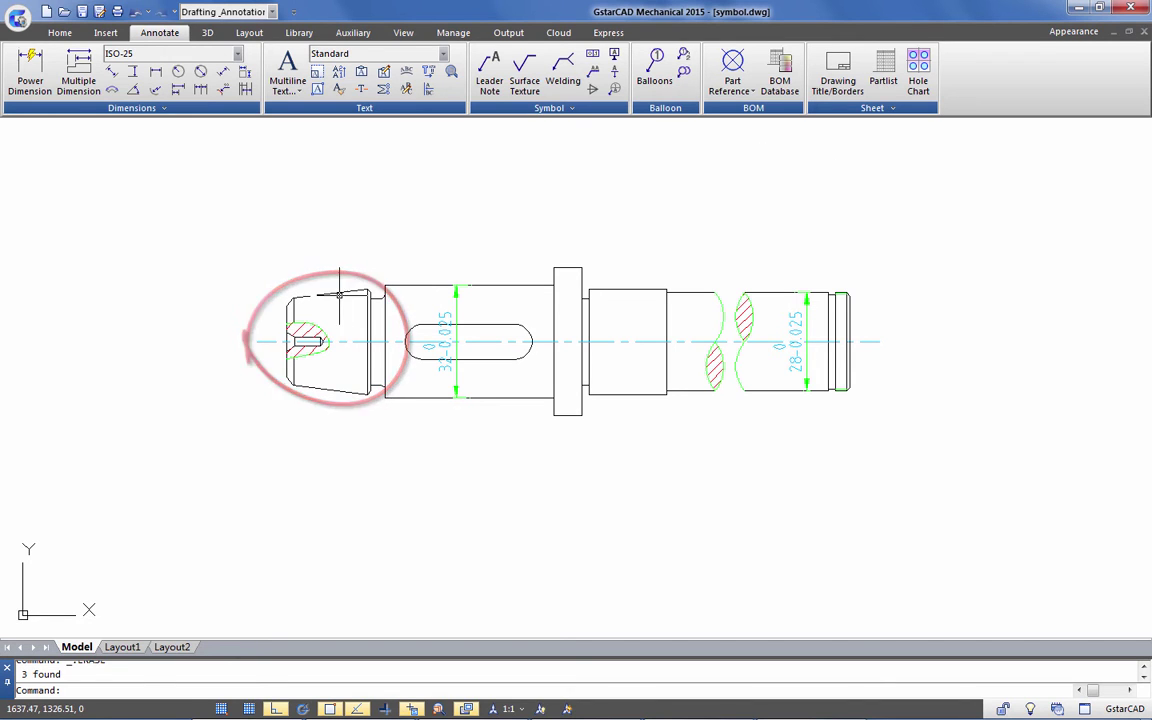
click(504, 281)
click(316, 296)
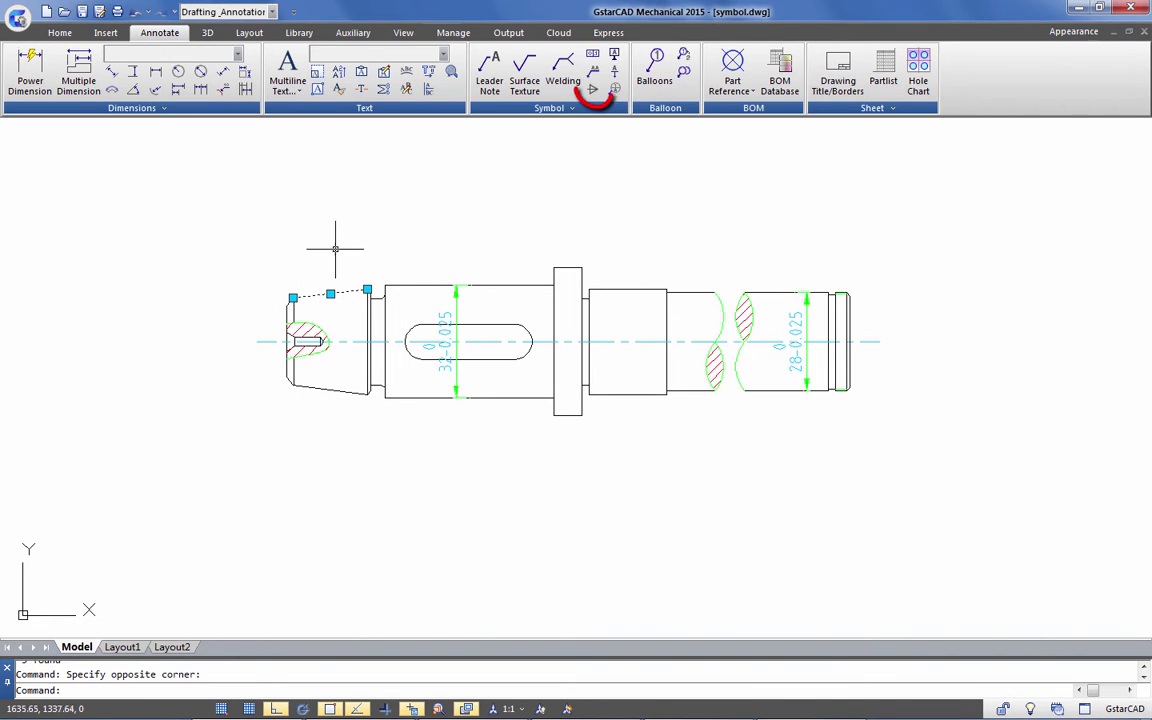
Step: Place a taper symbol on a leader attached to the shaft's tapered edge
click(594, 90)
key(Return)
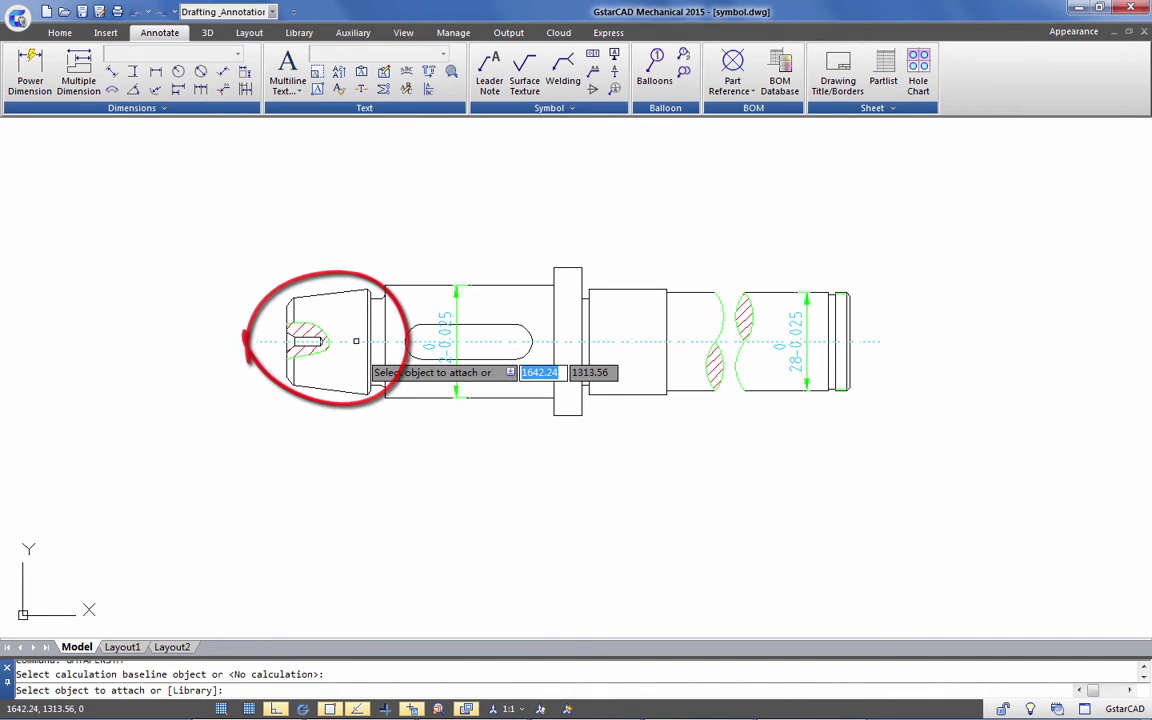
click(332, 293)
click(334, 226)
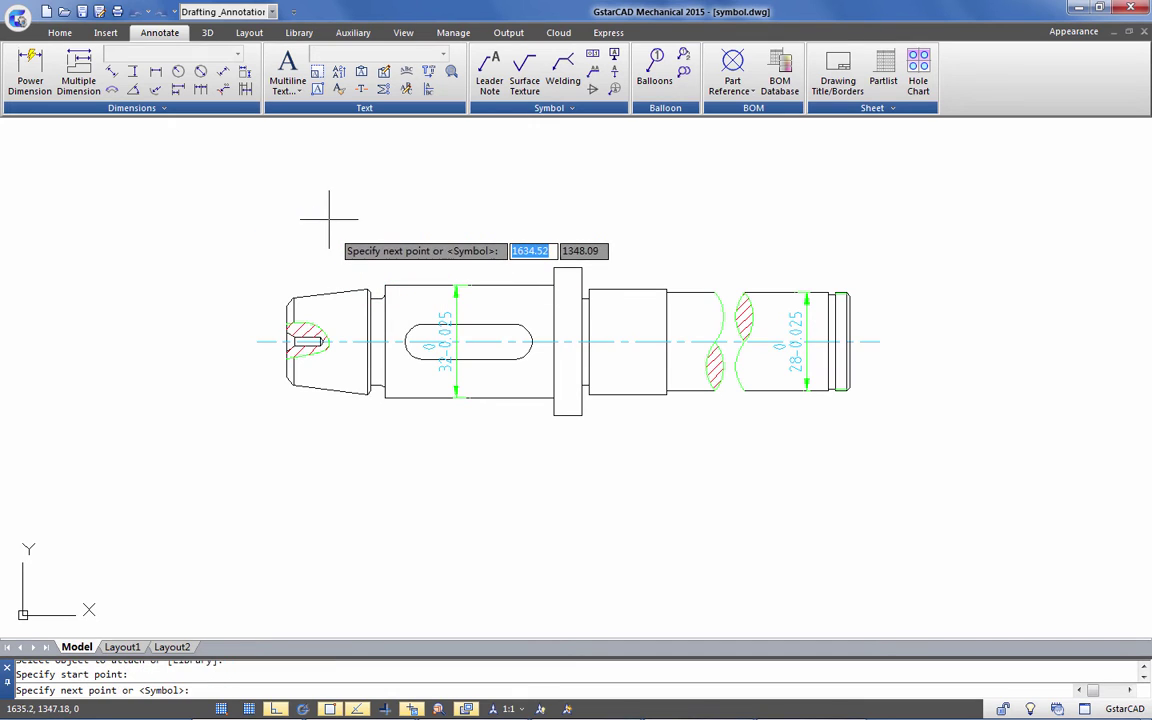
key(Return)
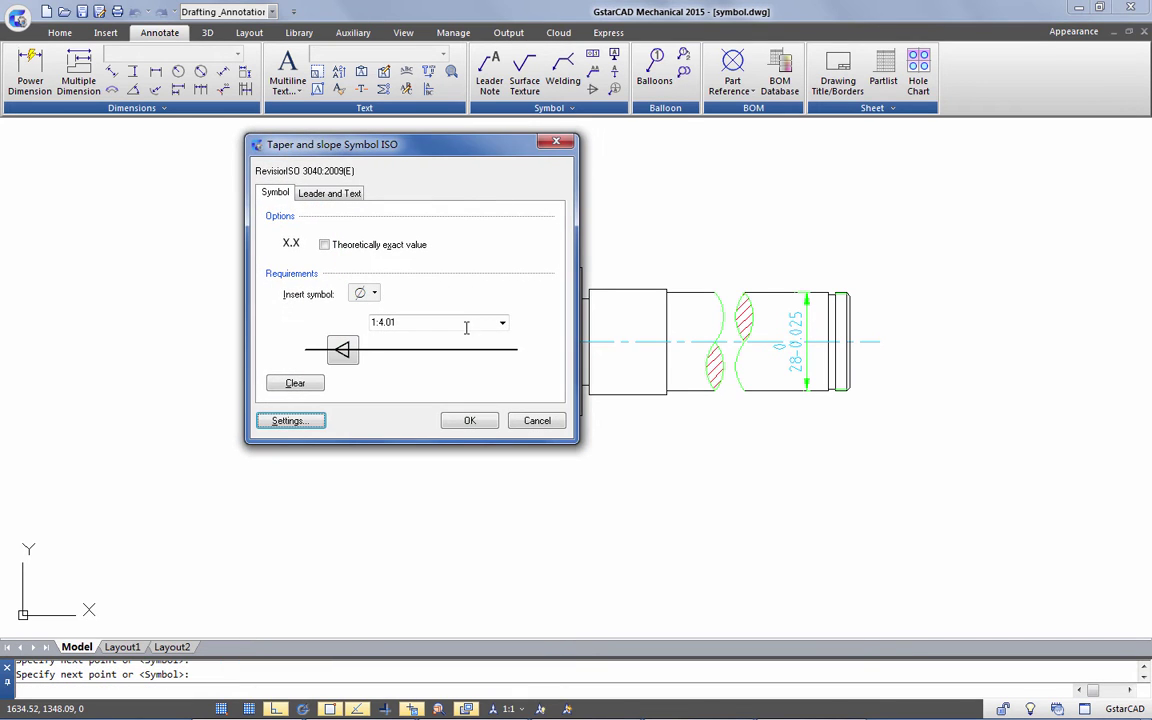
click(468, 423)
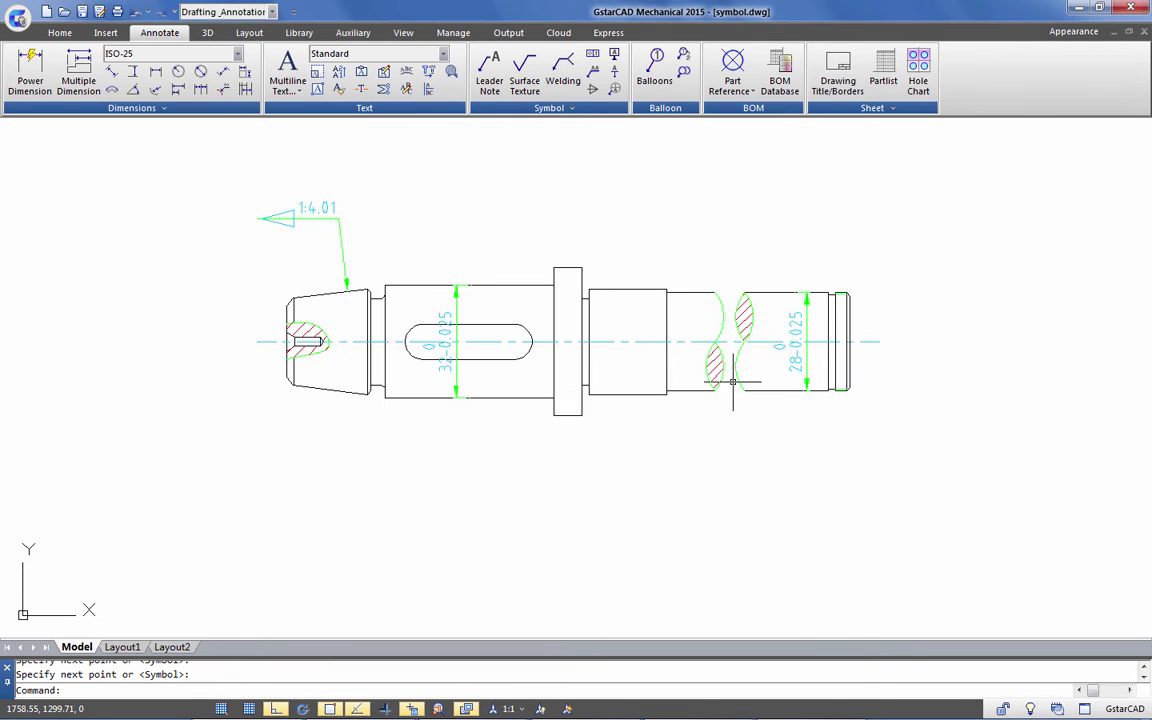
Step: Edit the taper symbol's ratio to 1:4
double_click(333, 205)
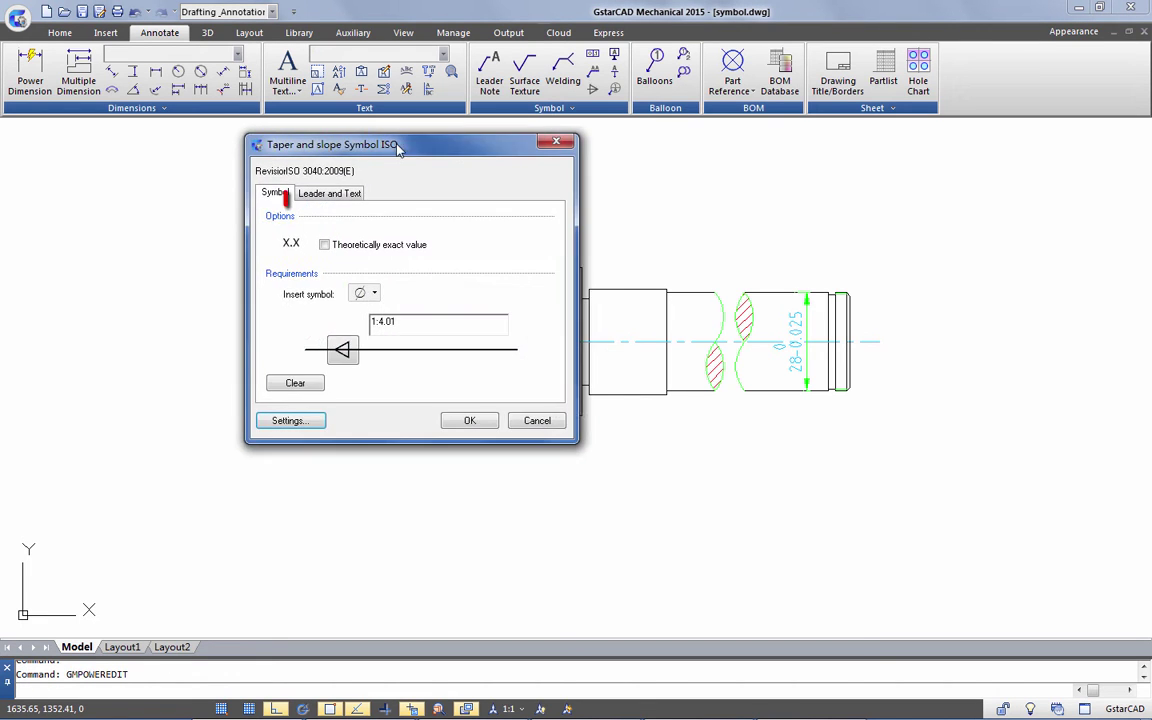
drag(397, 150, 591, 155)
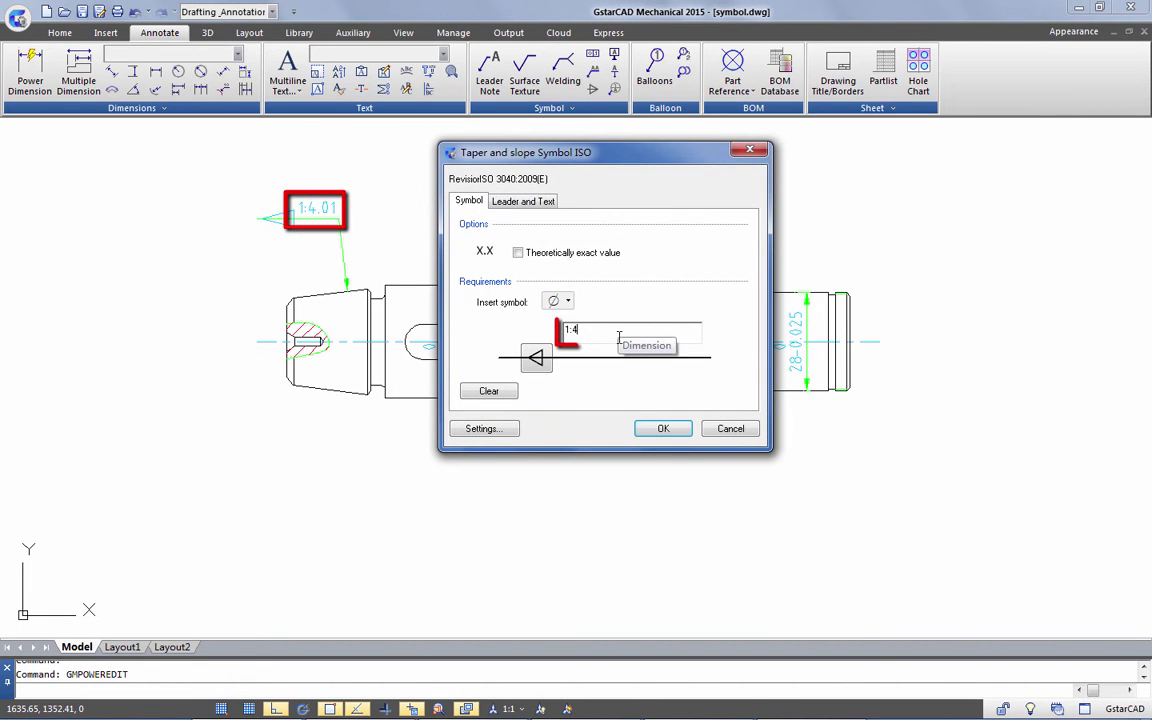
click(661, 435)
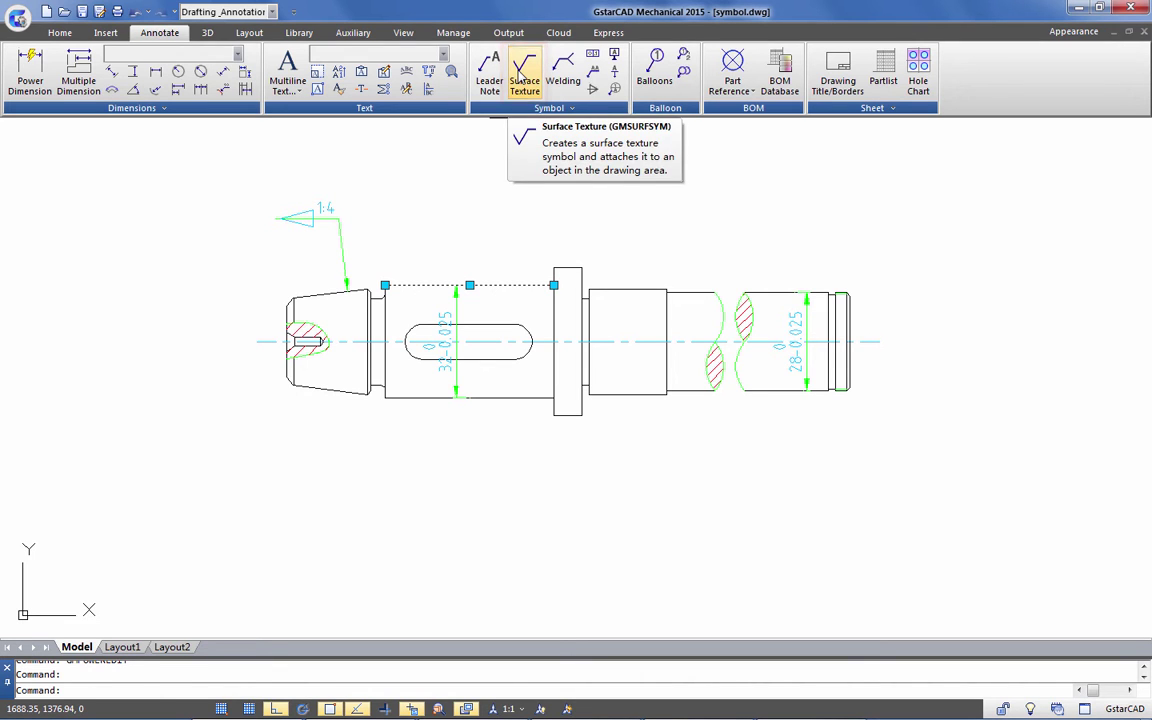
Step: Add an Ra 1.6 material-removal surface texture symbol on the keyed section's top
click(522, 78)
click(489, 285)
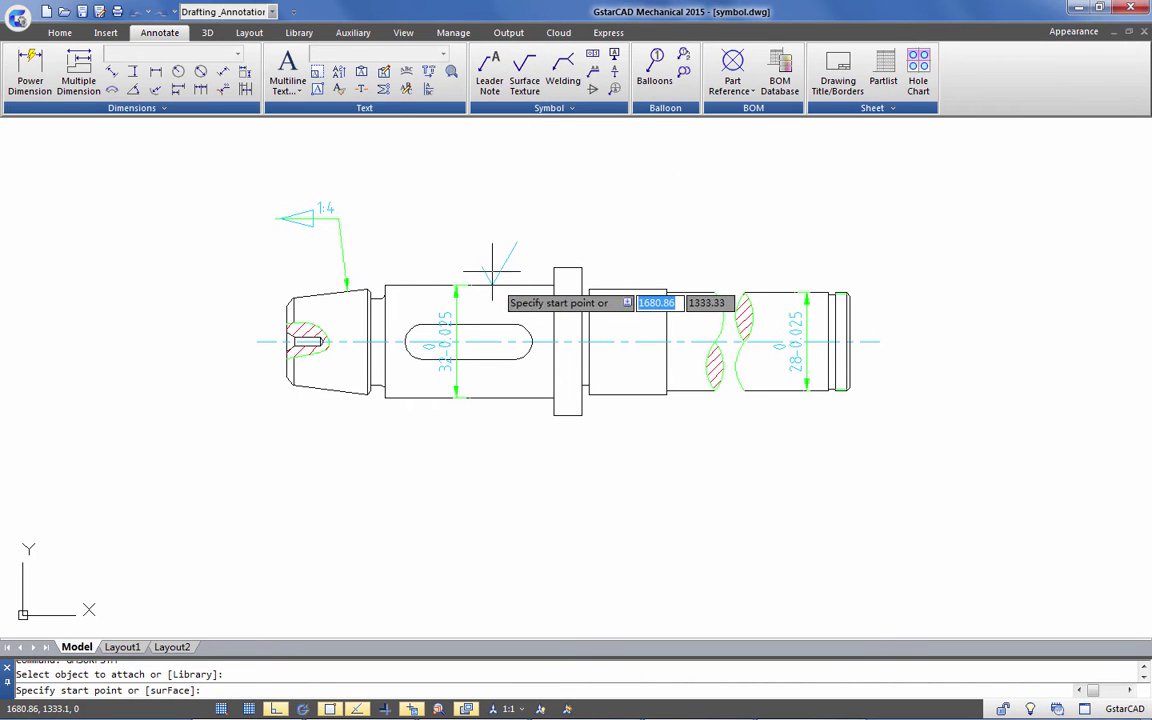
click(491, 270)
click(495, 245)
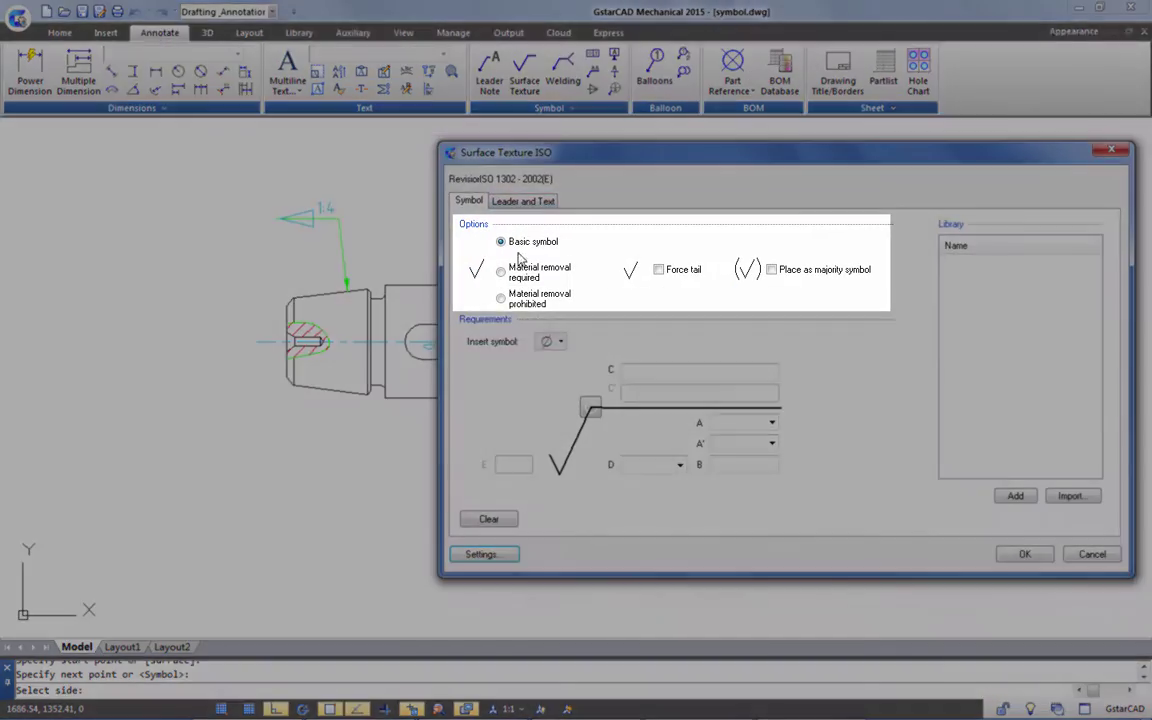
click(501, 271)
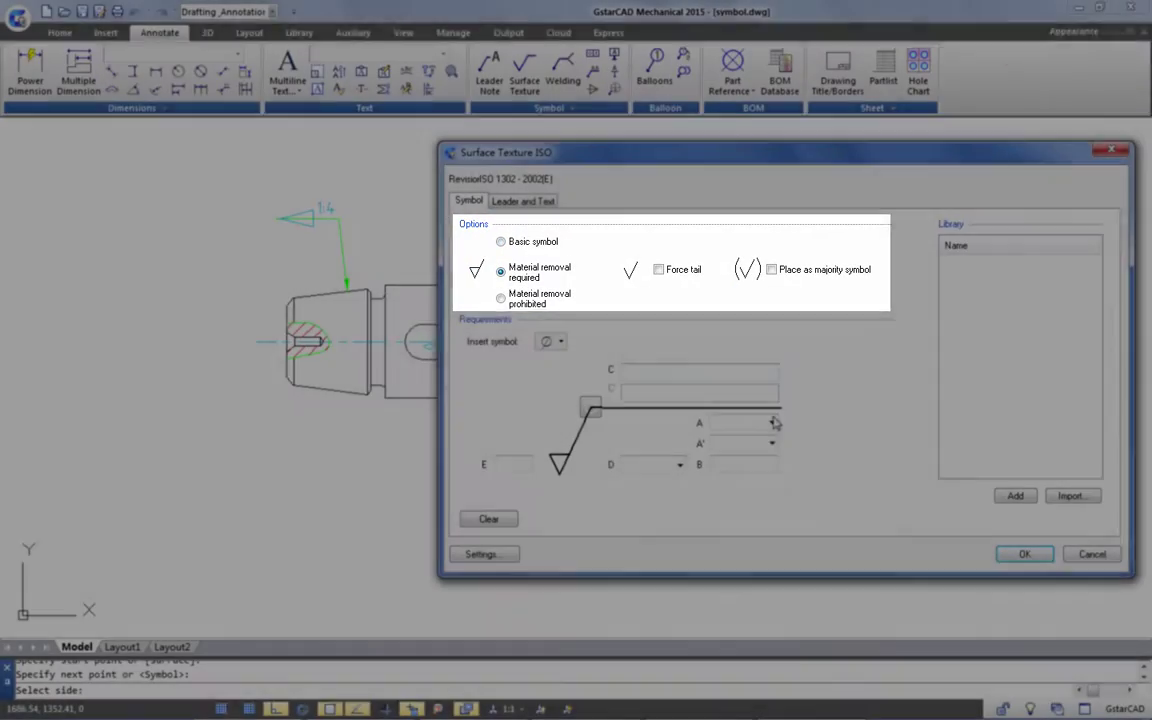
click(772, 422)
click(732, 485)
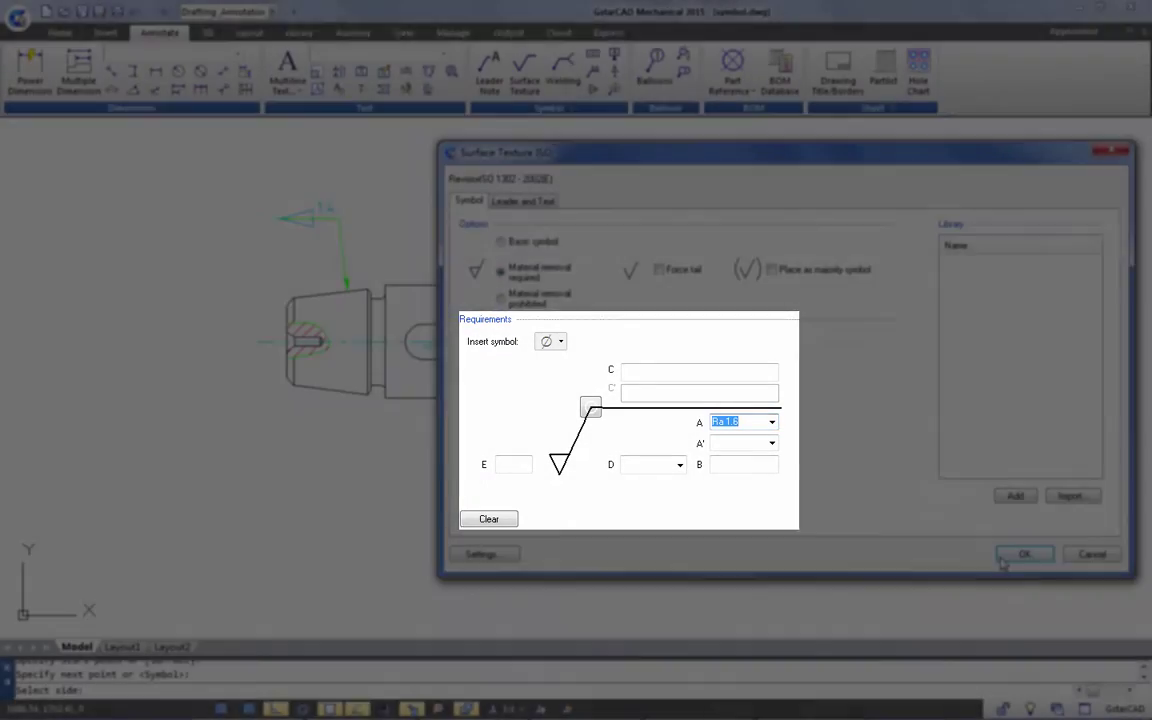
click(1004, 558)
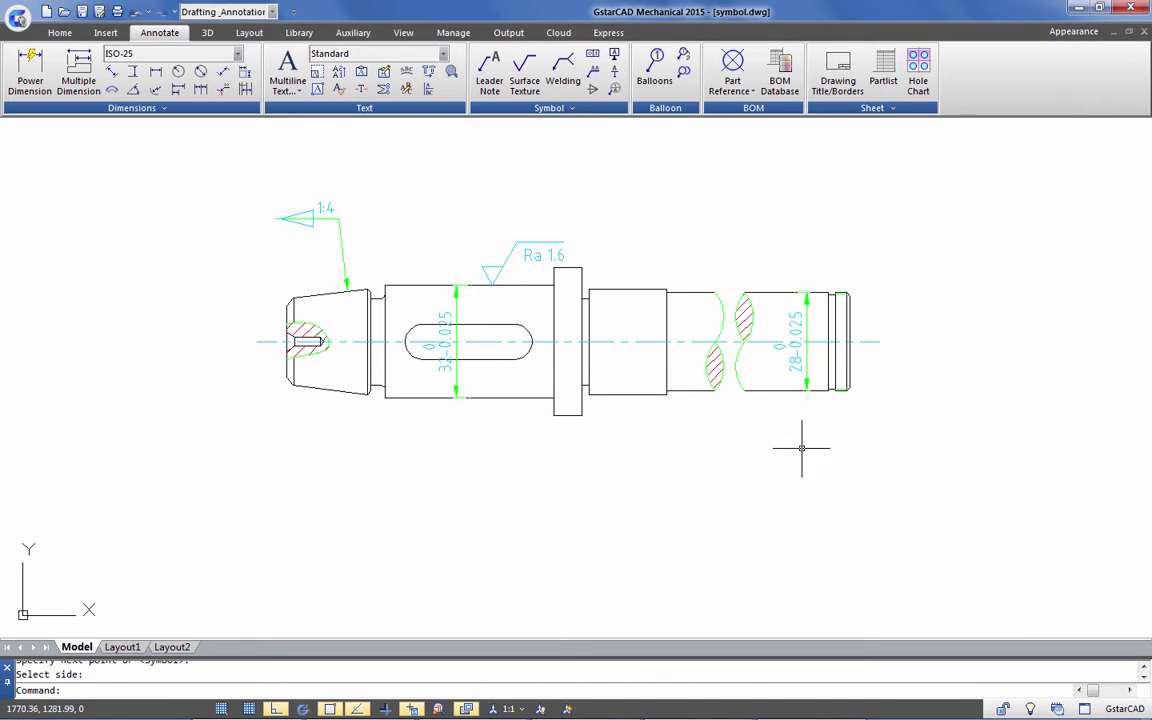
Step: Add a second Ra 1.6 surface texture symbol on the right-hand journal
key(Return)
click(612, 290)
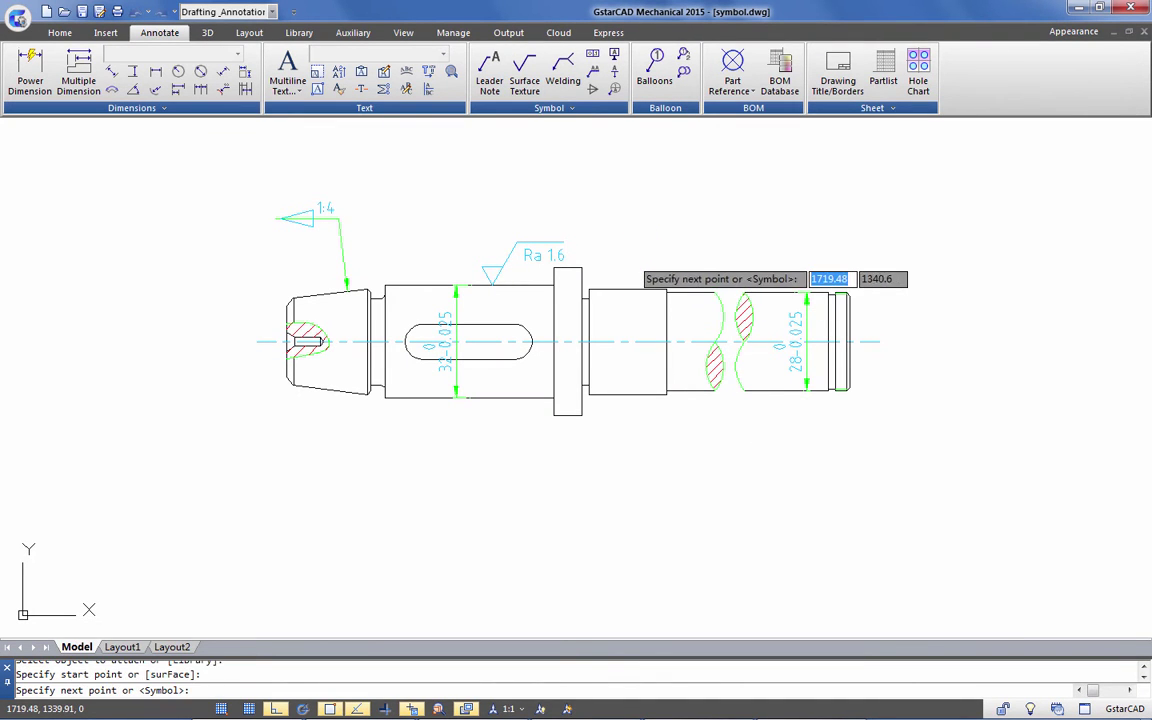
key(Return)
click(629, 236)
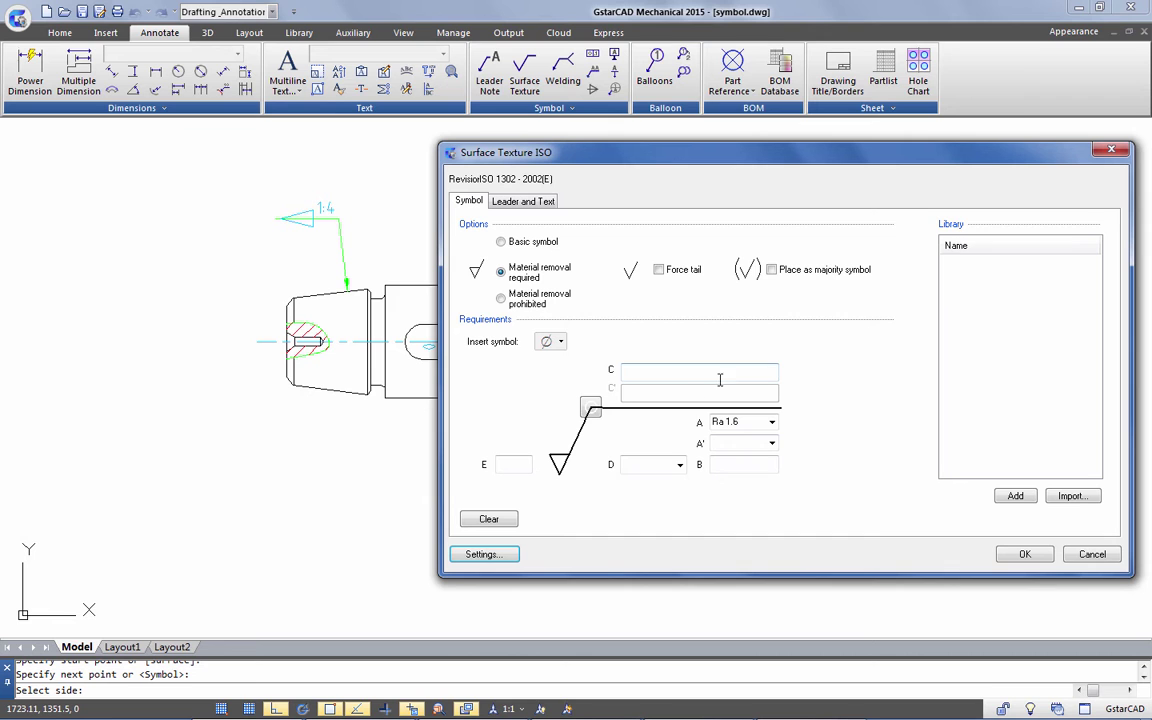
click(1024, 553)
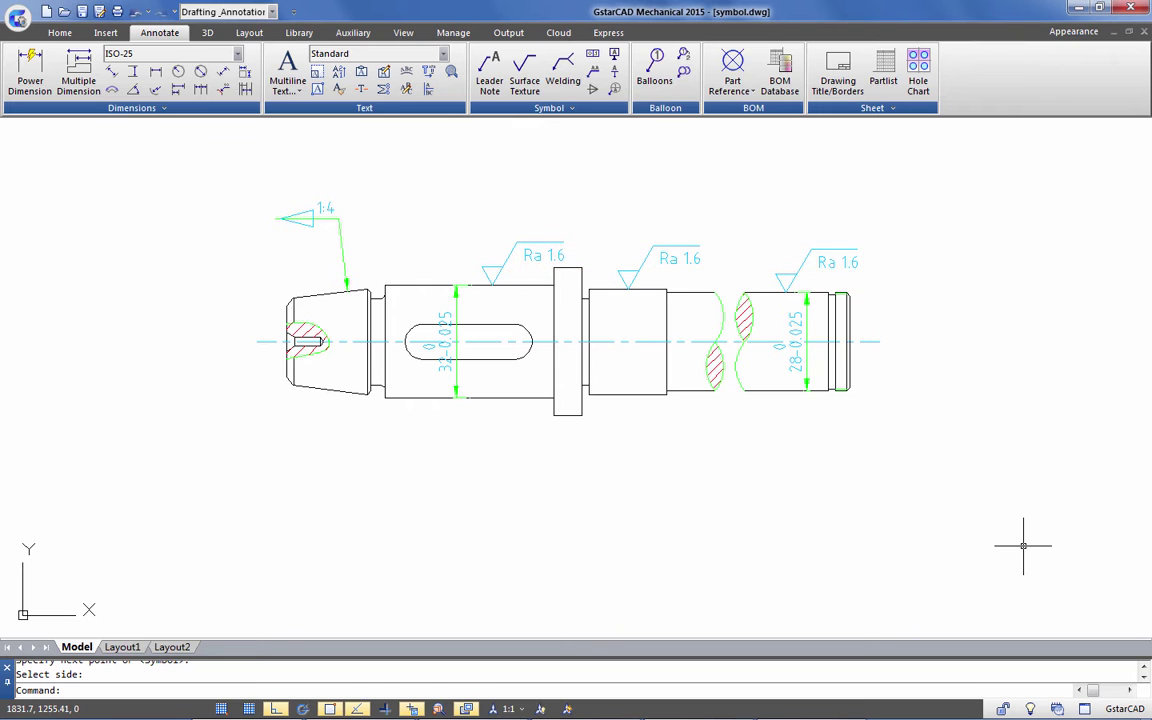
Step: Save the existing Ra 1.6 surface texture symbol to the library
double_click(667, 262)
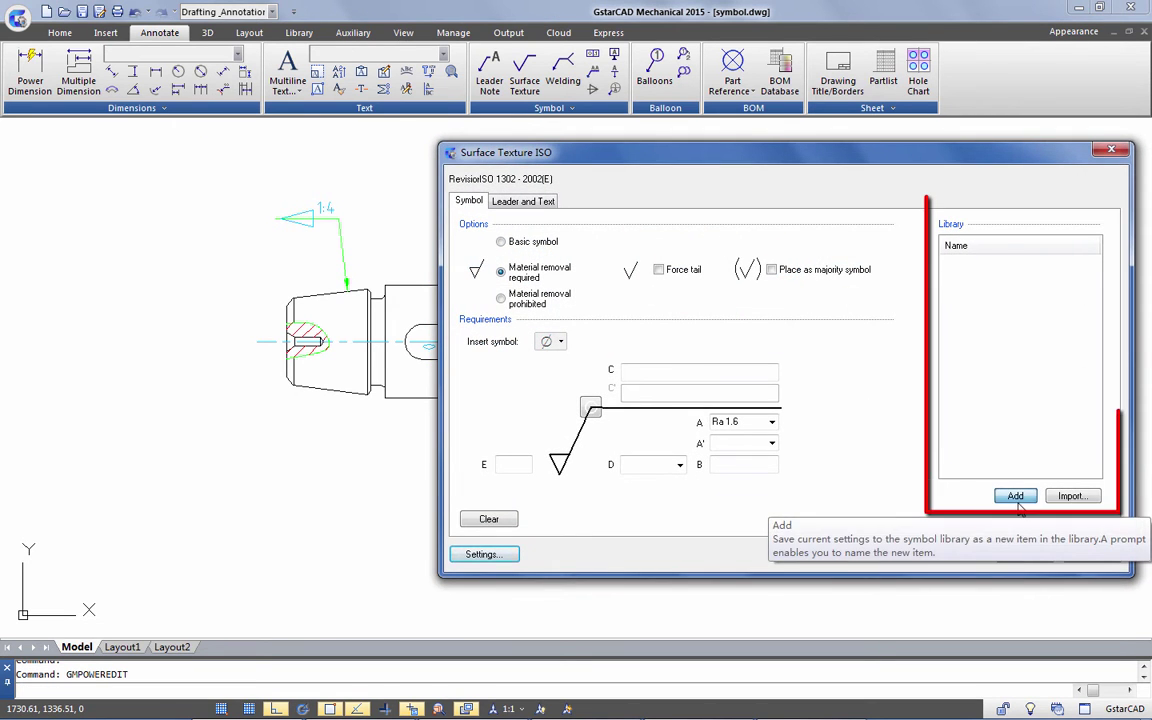
click(1012, 496)
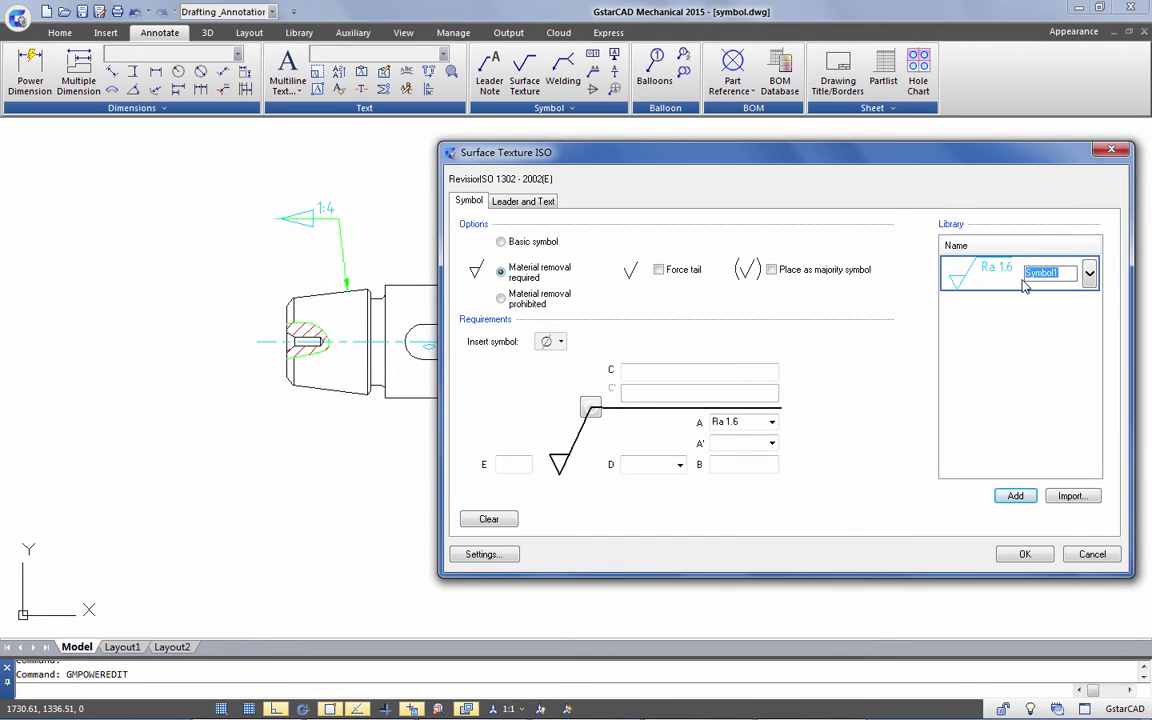
click(1022, 554)
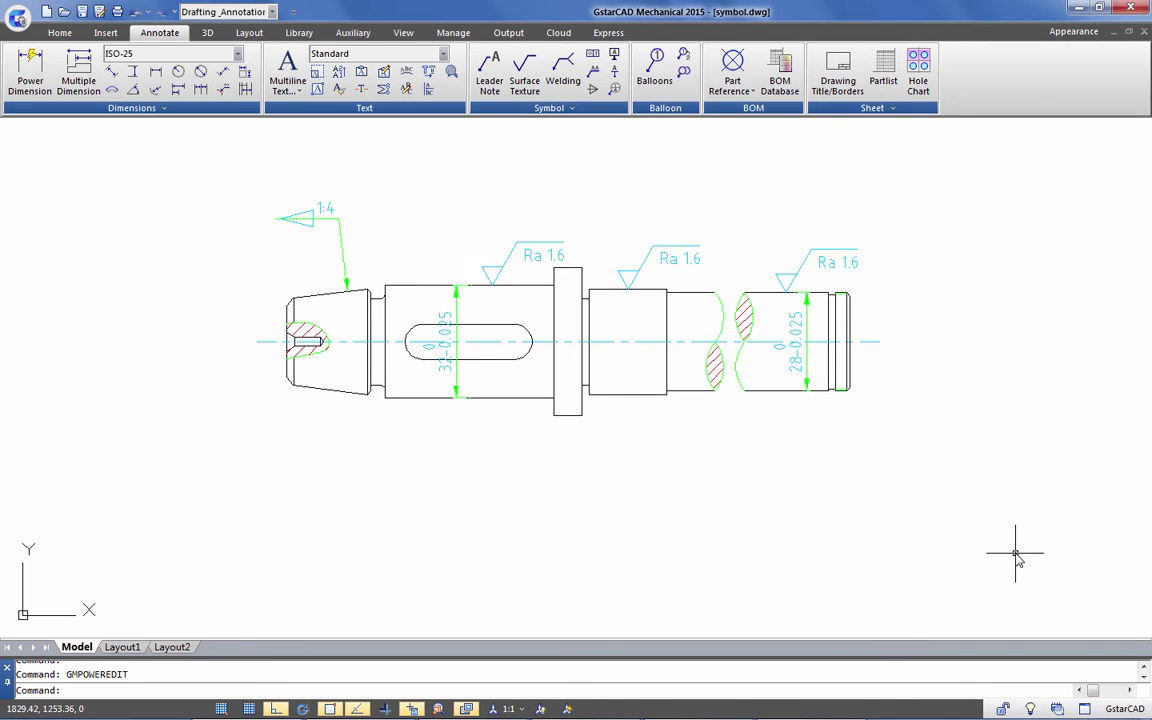
Step: Place a majority Ra 6.3 surface texture symbol below the shaft
click(524, 72)
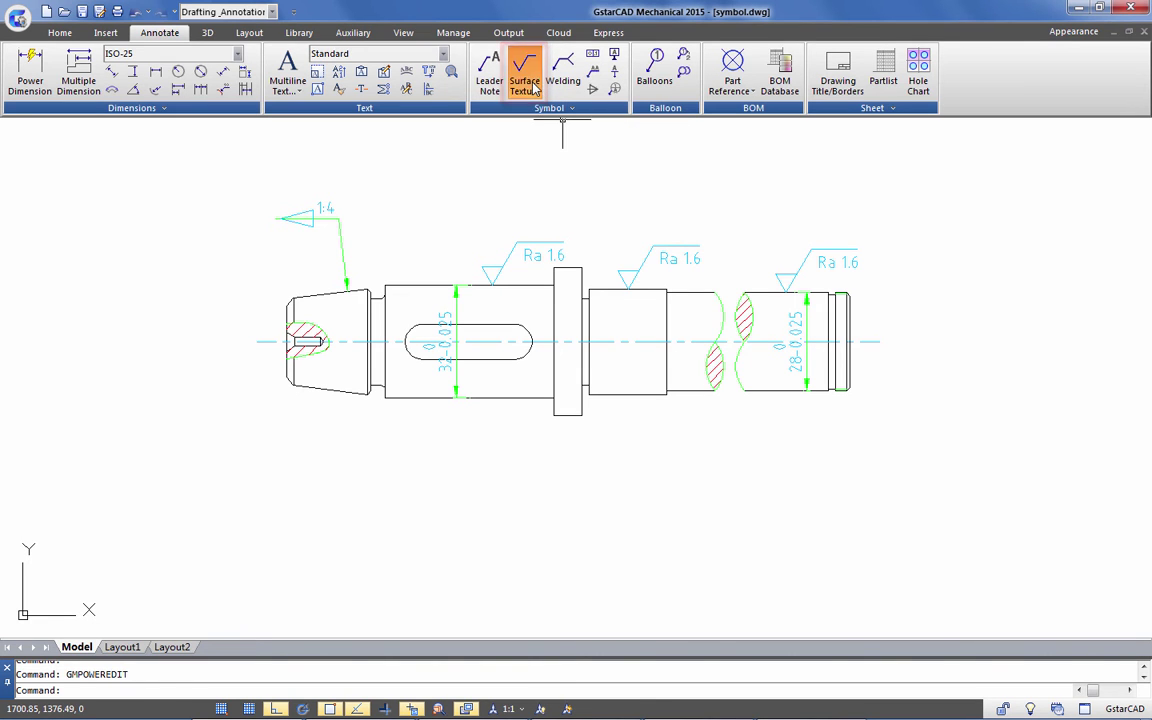
click(643, 519)
key(Return)
key(Return)
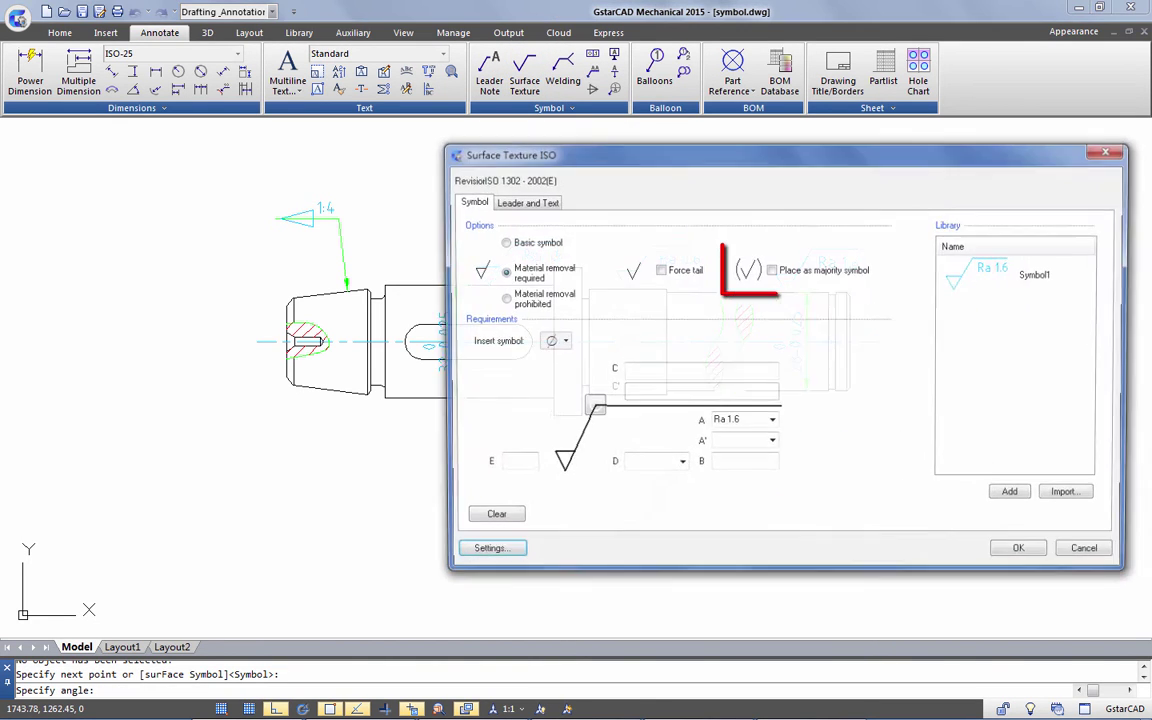
click(771, 271)
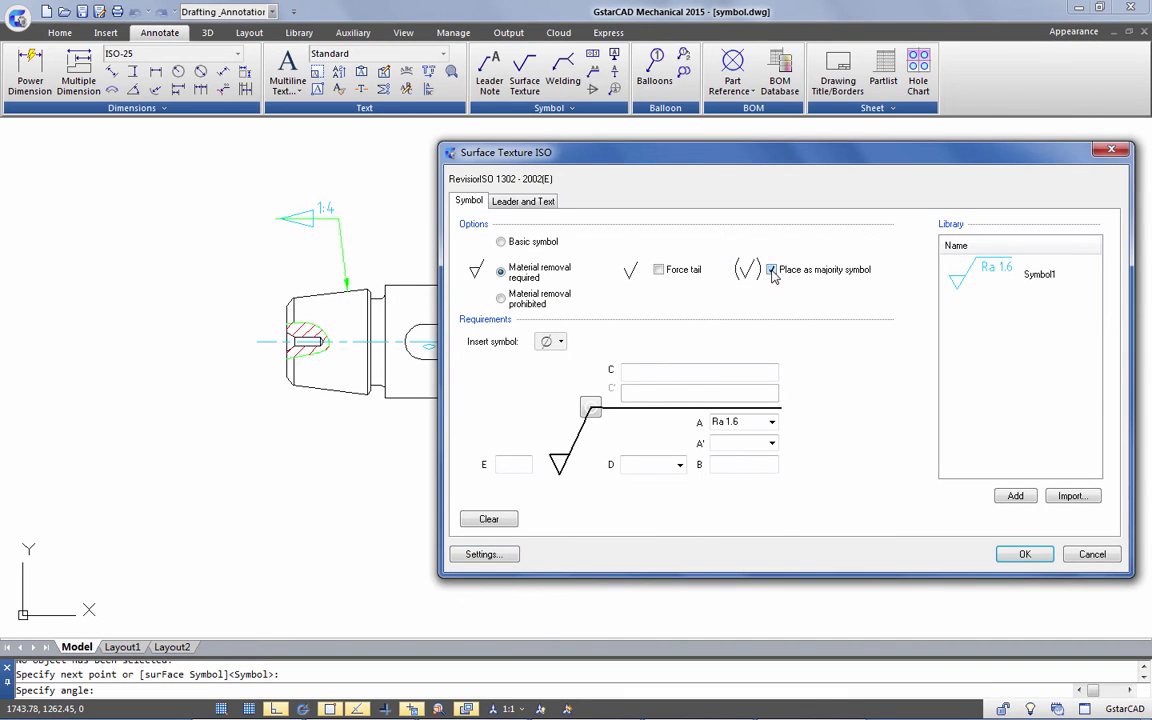
click(772, 422)
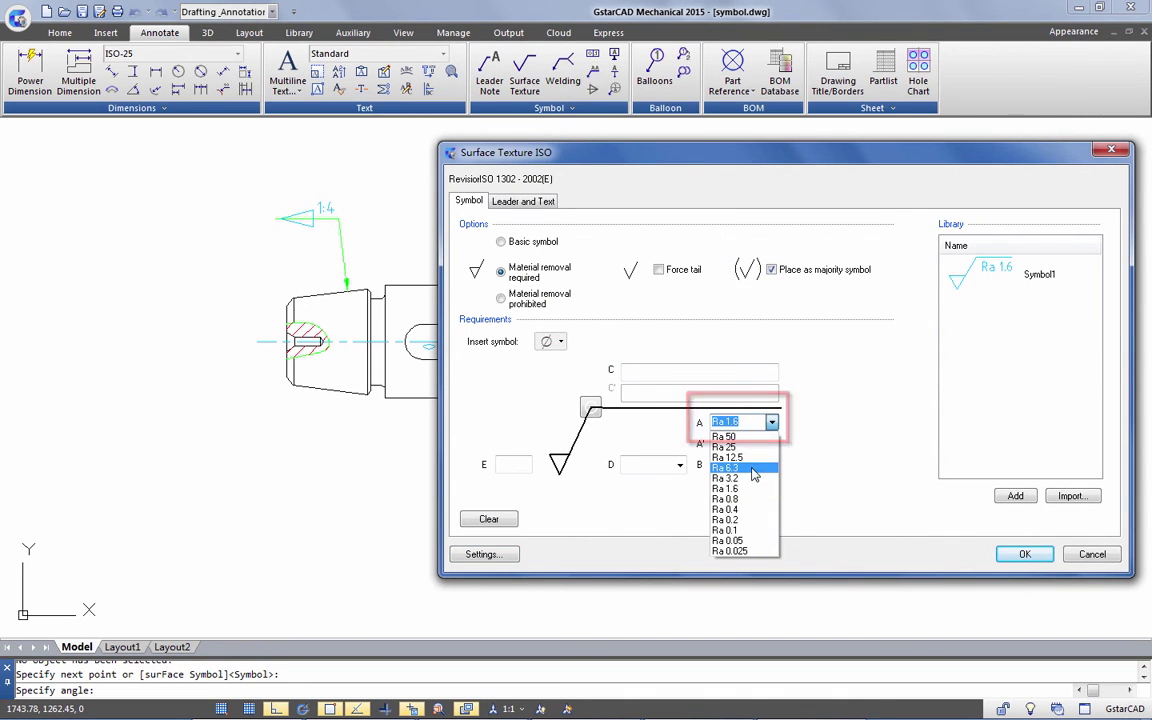
click(753, 474)
click(1022, 556)
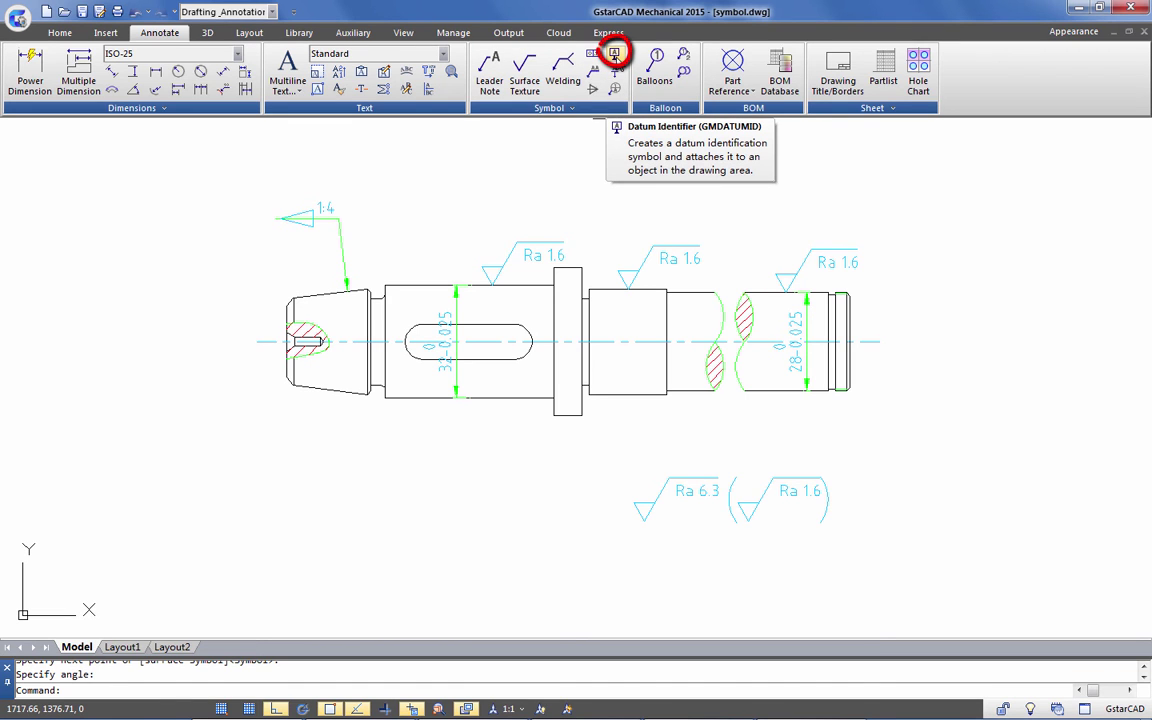
Step: Hang datum identifier A below the left diameter dimension on a bent leader
click(614, 53)
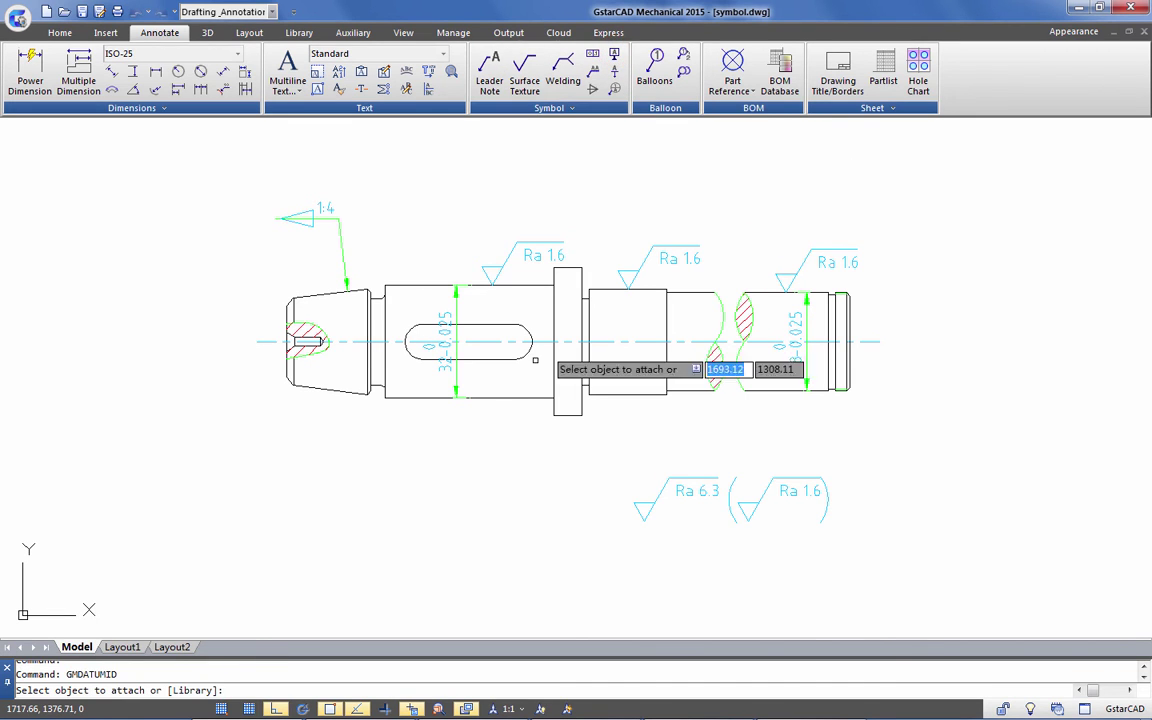
click(487, 397)
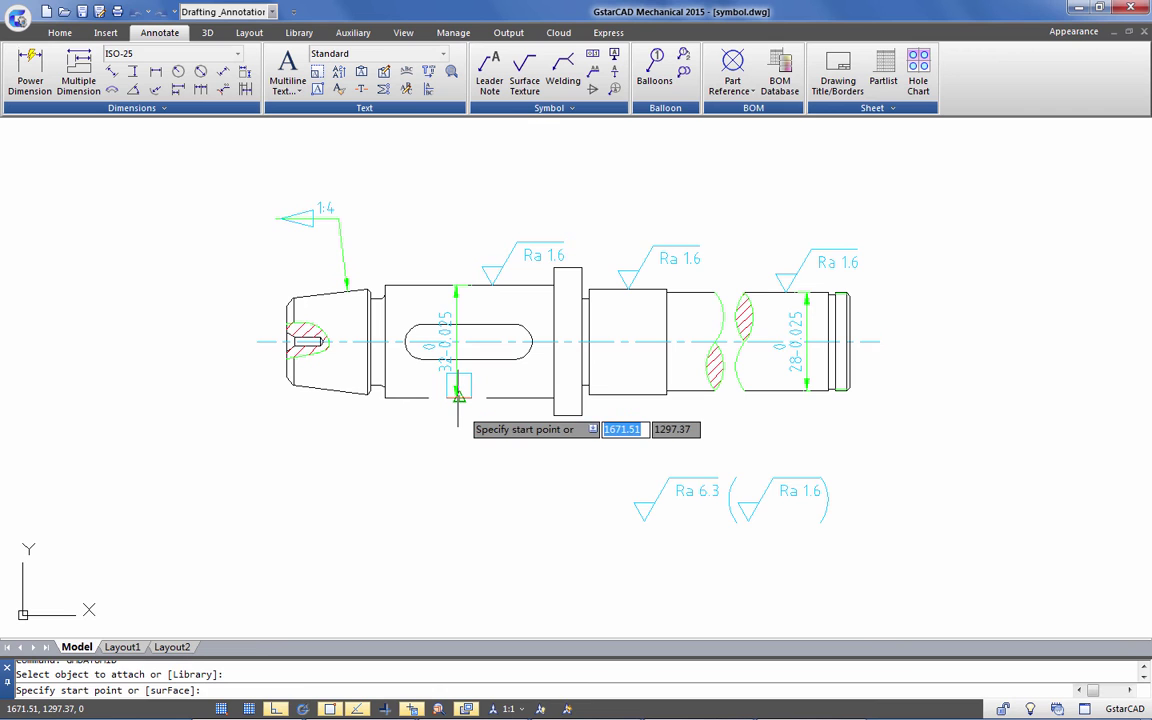
click(458, 397)
click(457, 442)
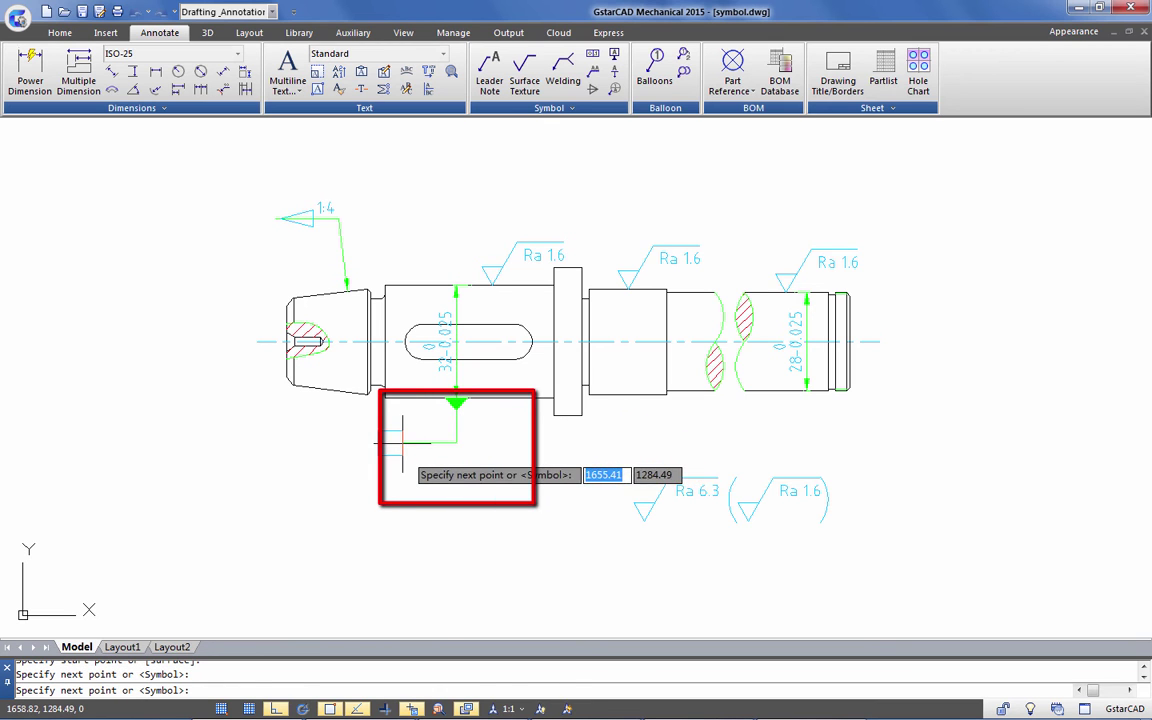
click(456, 471)
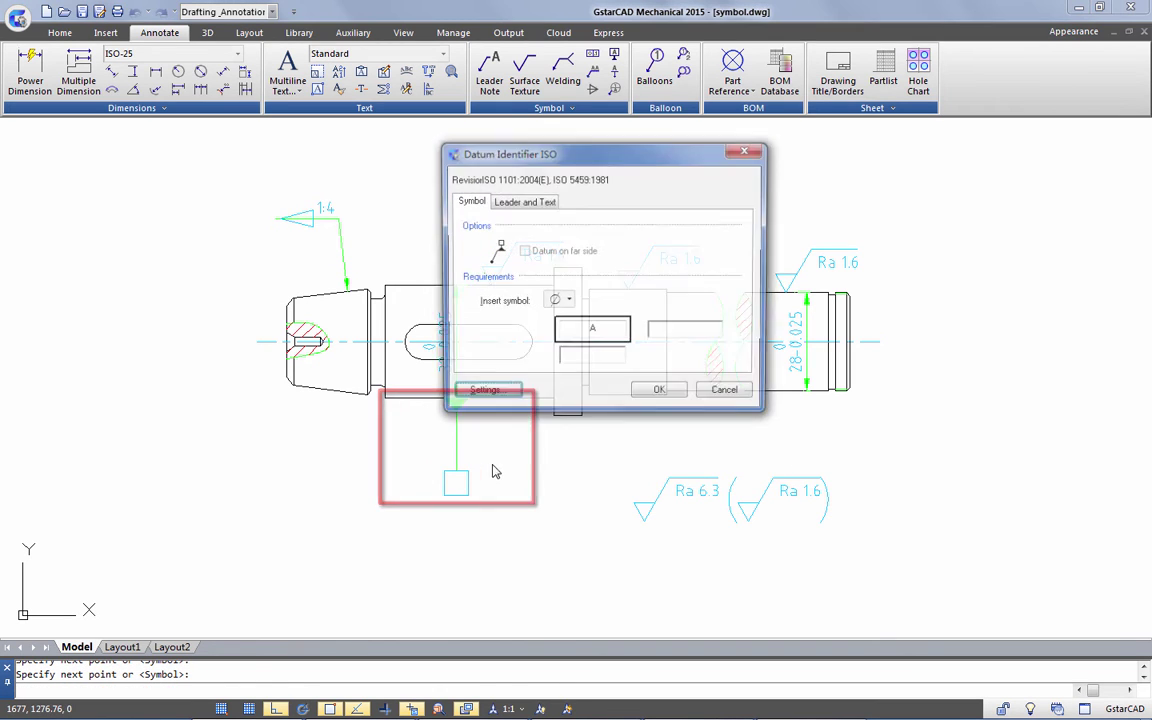
click(659, 396)
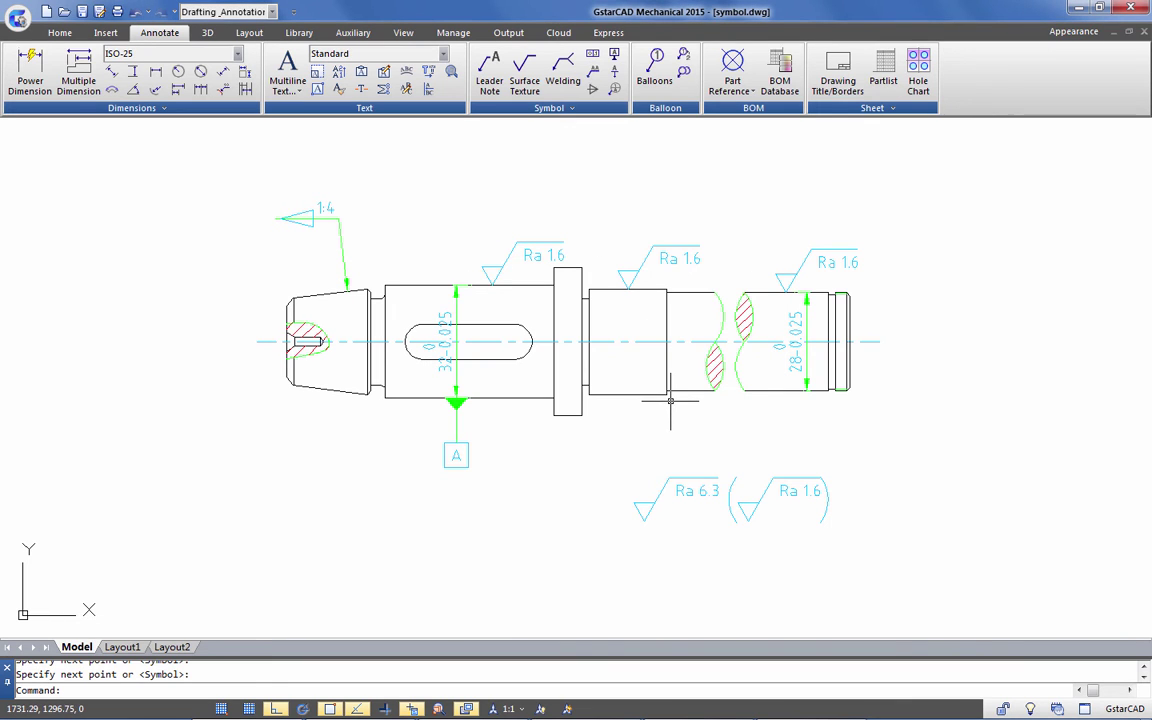
Step: Attach datum identifier B to the lower end of the right diameter dimension
click(614, 54)
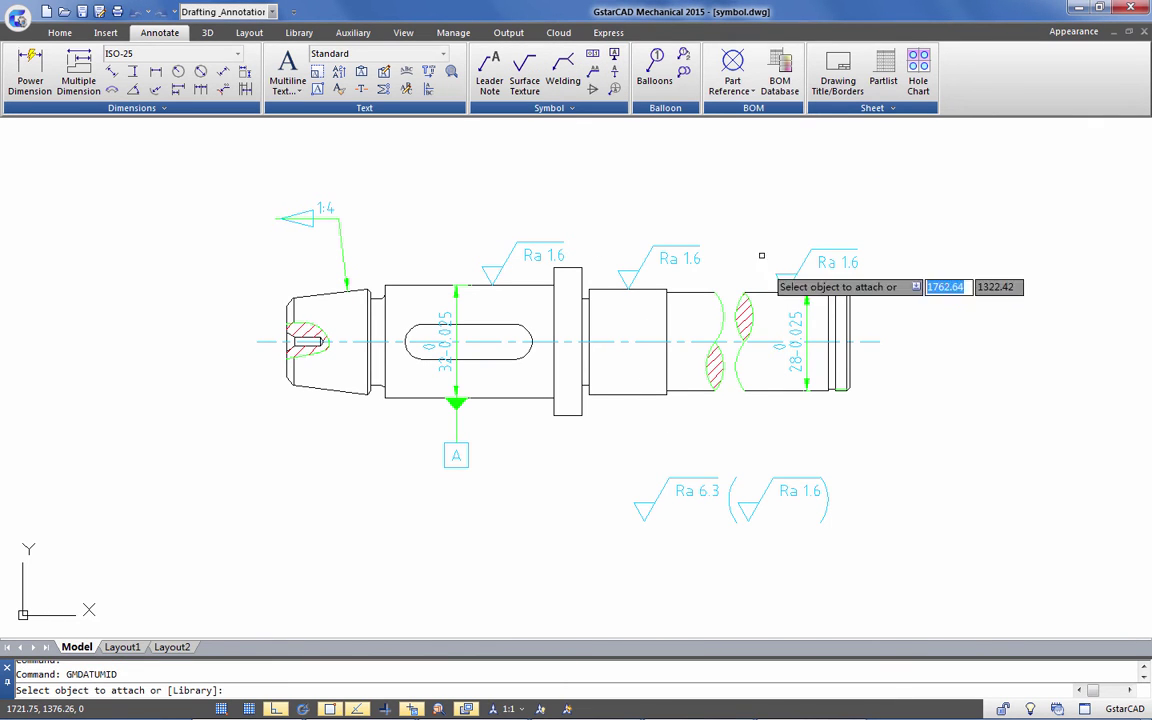
click(812, 390)
click(806, 392)
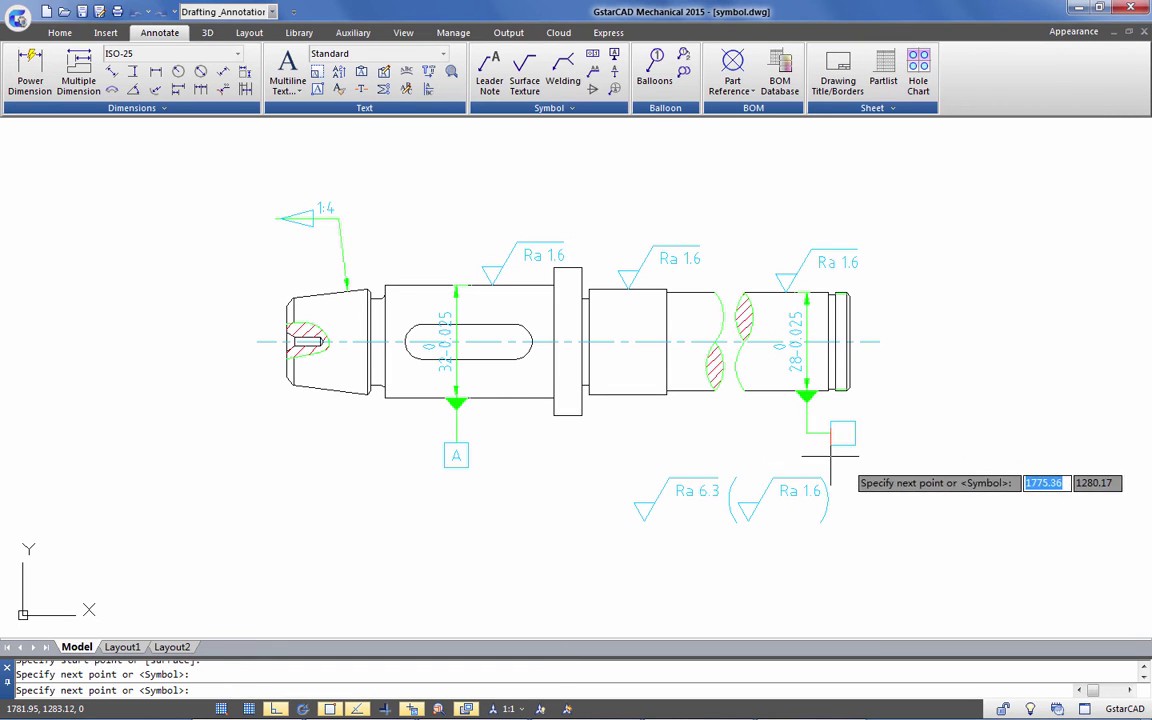
key(Return)
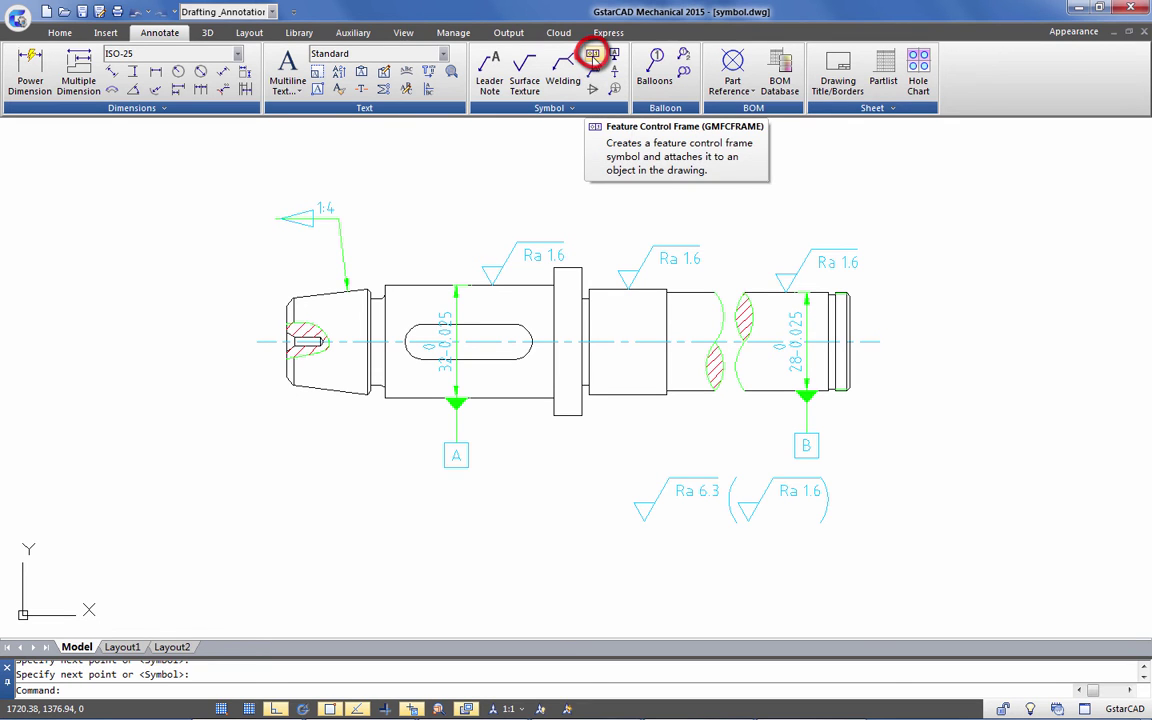
Step: Attach a feature control frame leader to the right shaft edge, bent upward
click(592, 57)
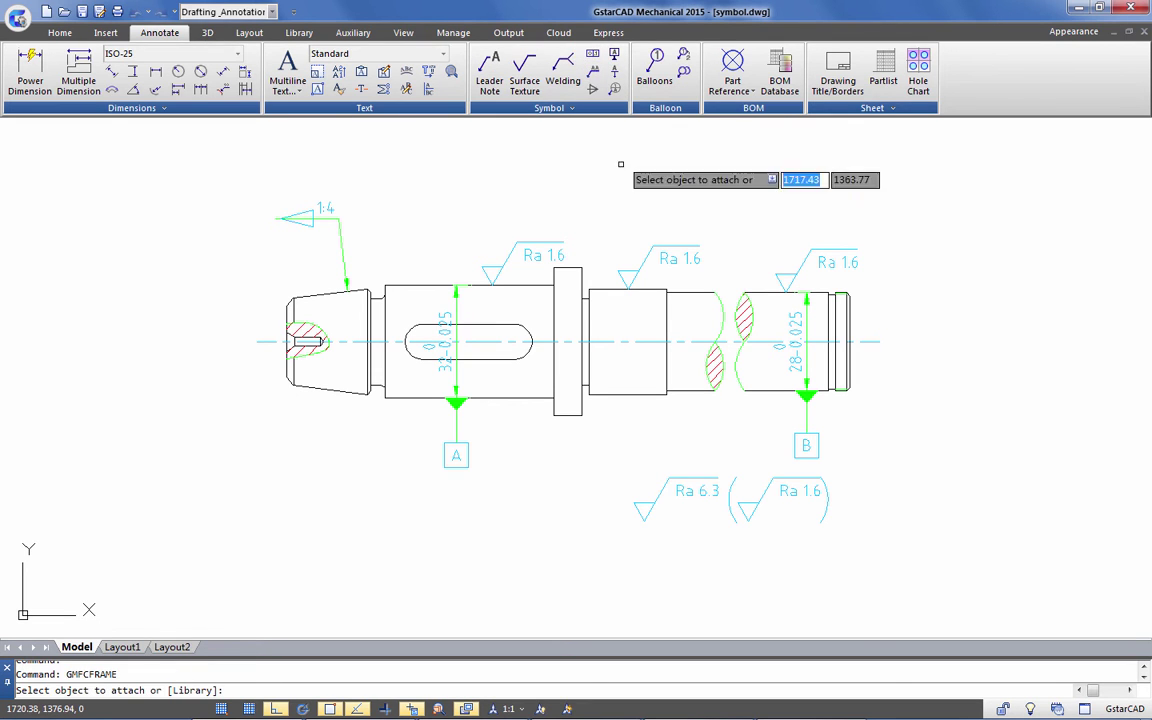
click(642, 290)
click(737, 255)
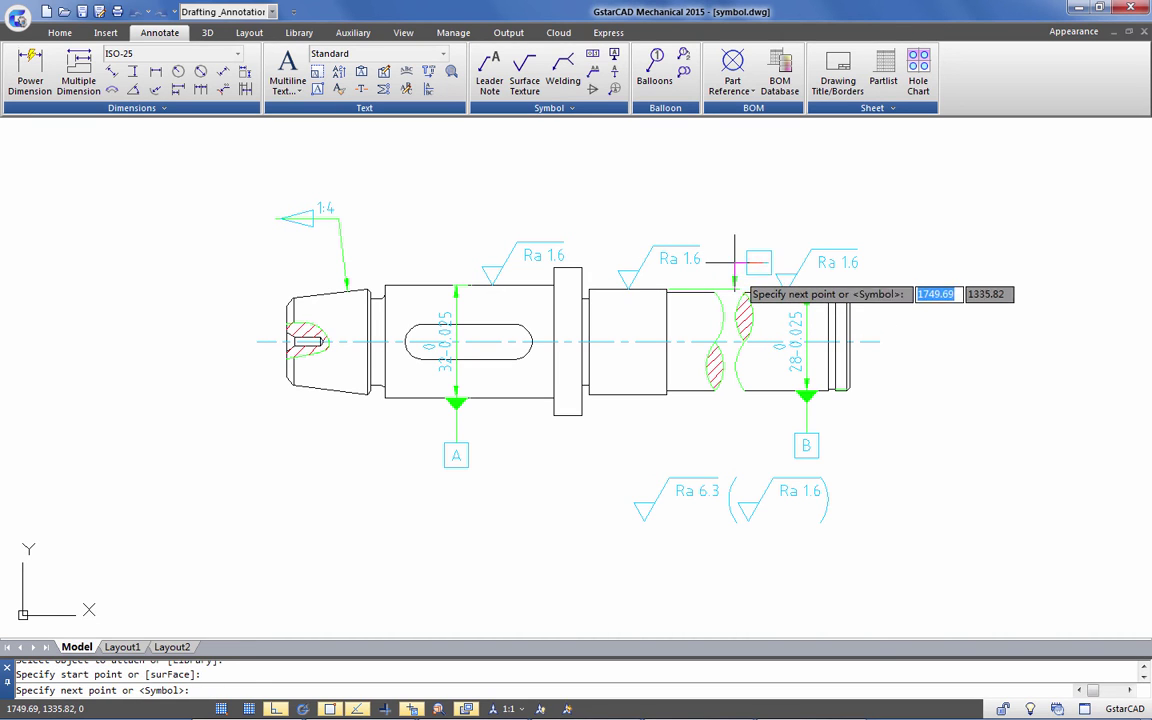
click(739, 178)
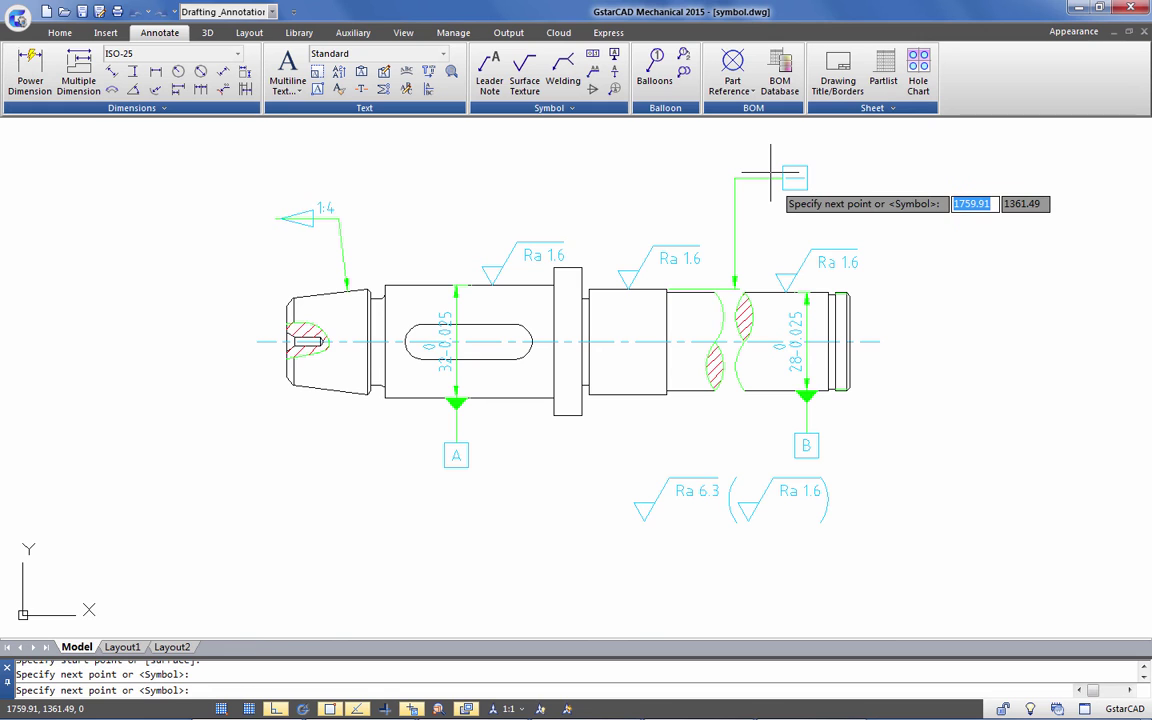
key(Return)
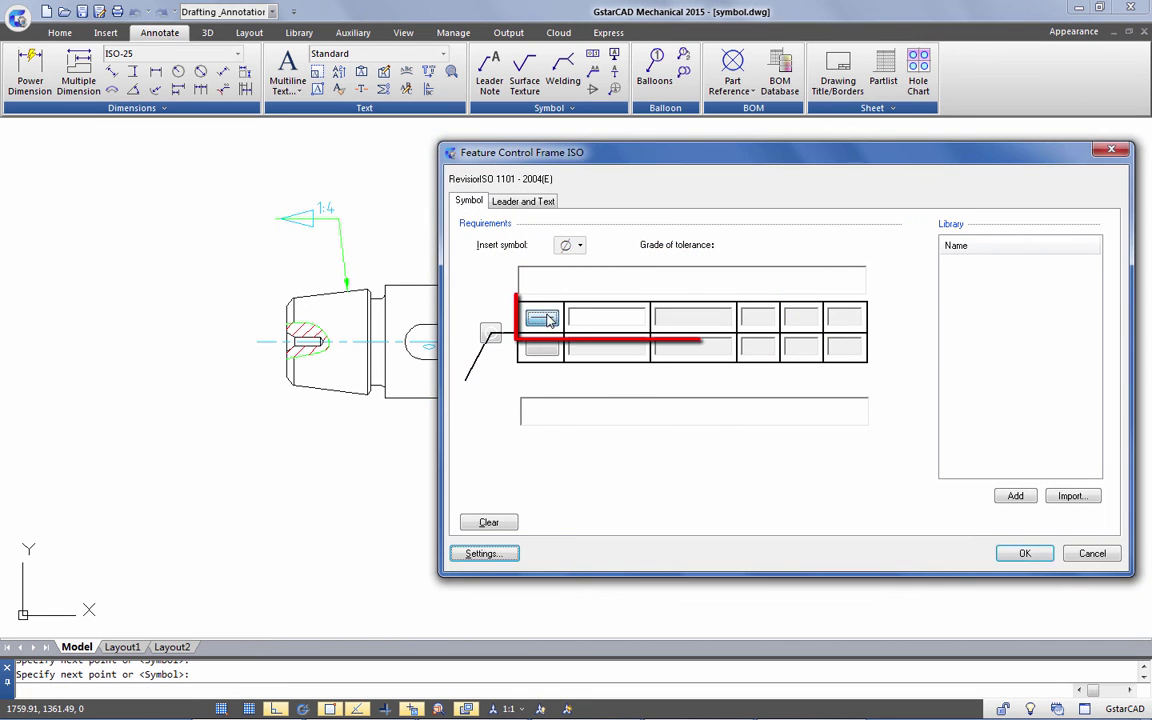
Step: Set the frame to runout with tolerance ⌀0.1 referencing datums A-B
click(548, 320)
click(583, 404)
text(A-)
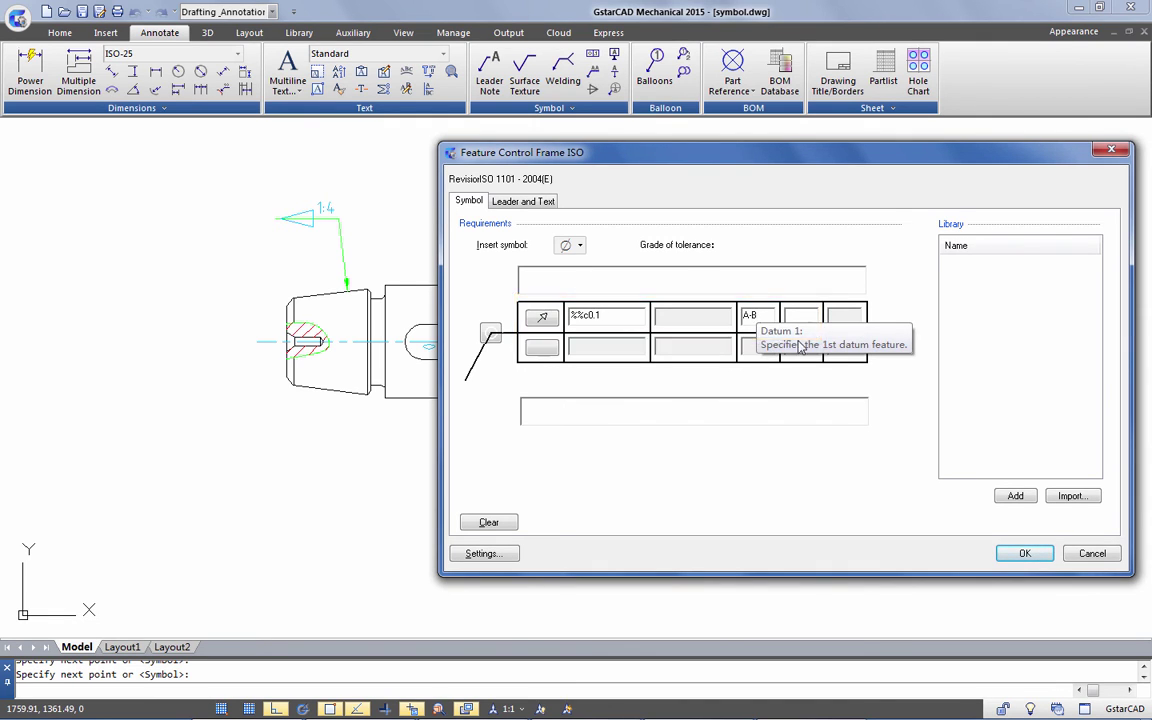
text(B)
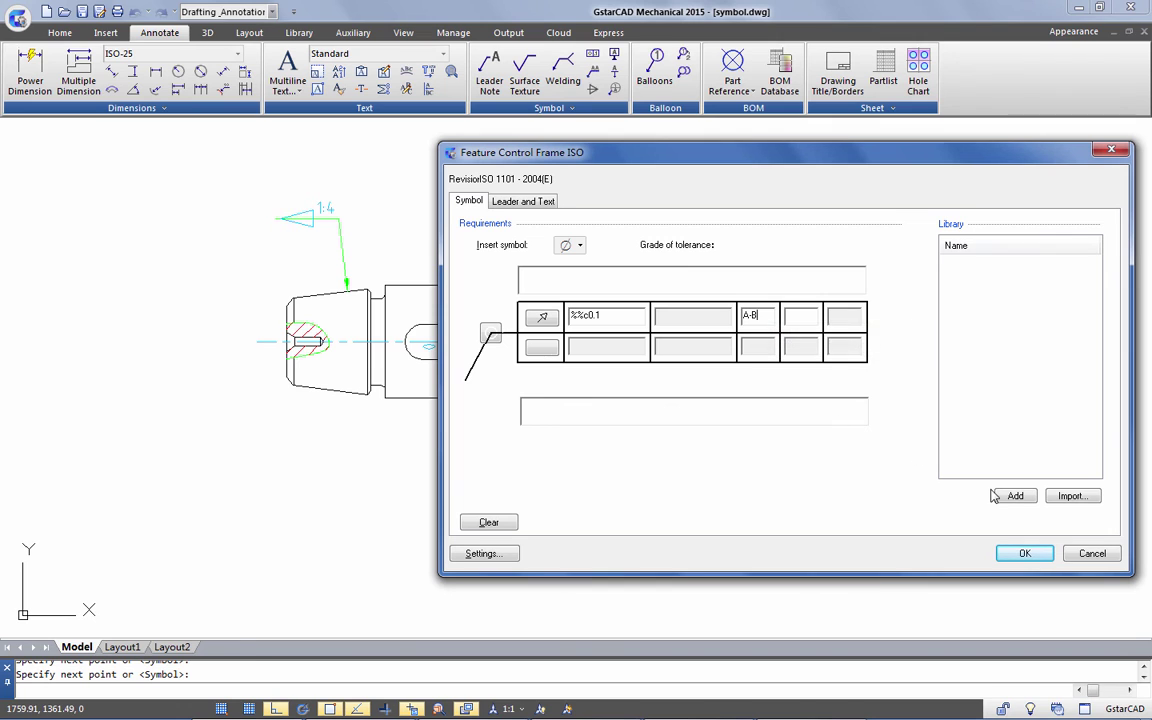
click(1021, 555)
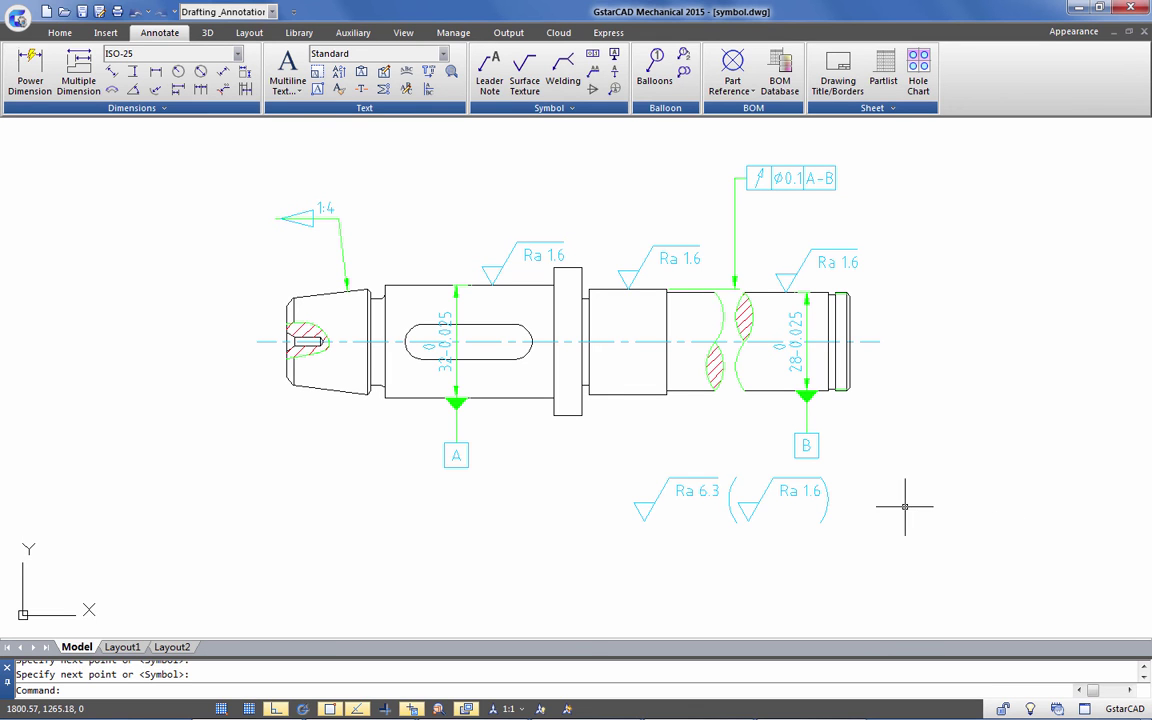
Step: Open Standards Configuration, check the ISO standard, and expand Datum Identifier and Feature Control Frame
click(453, 32)
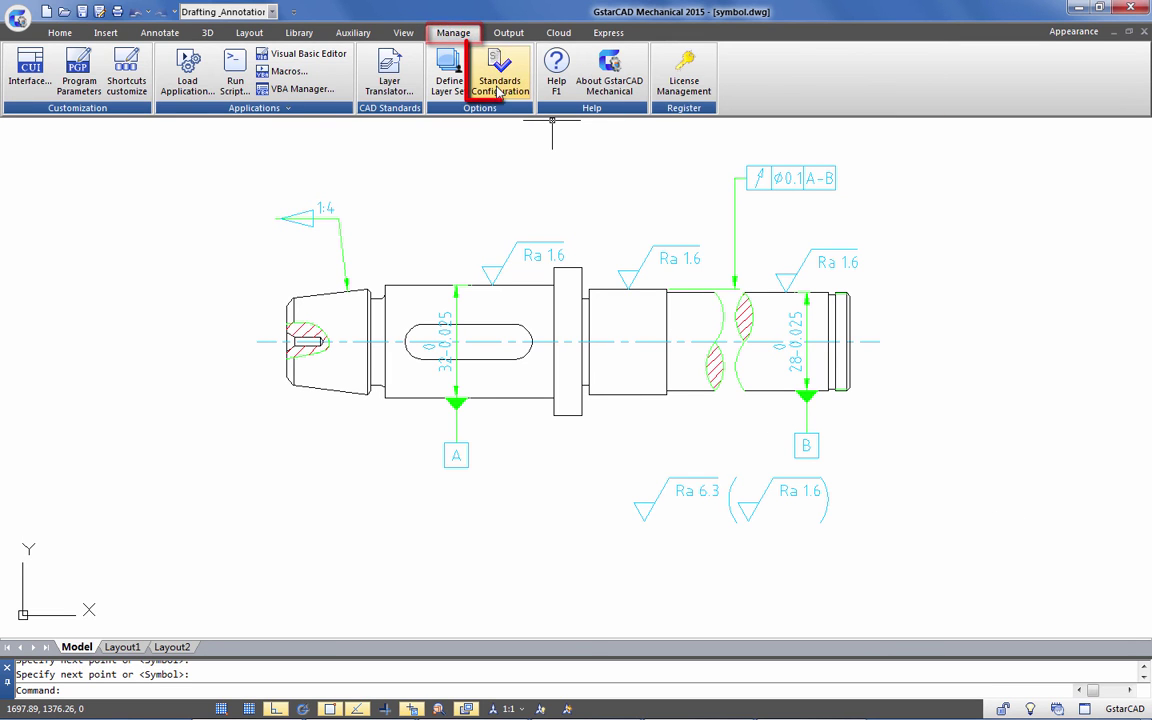
click(500, 80)
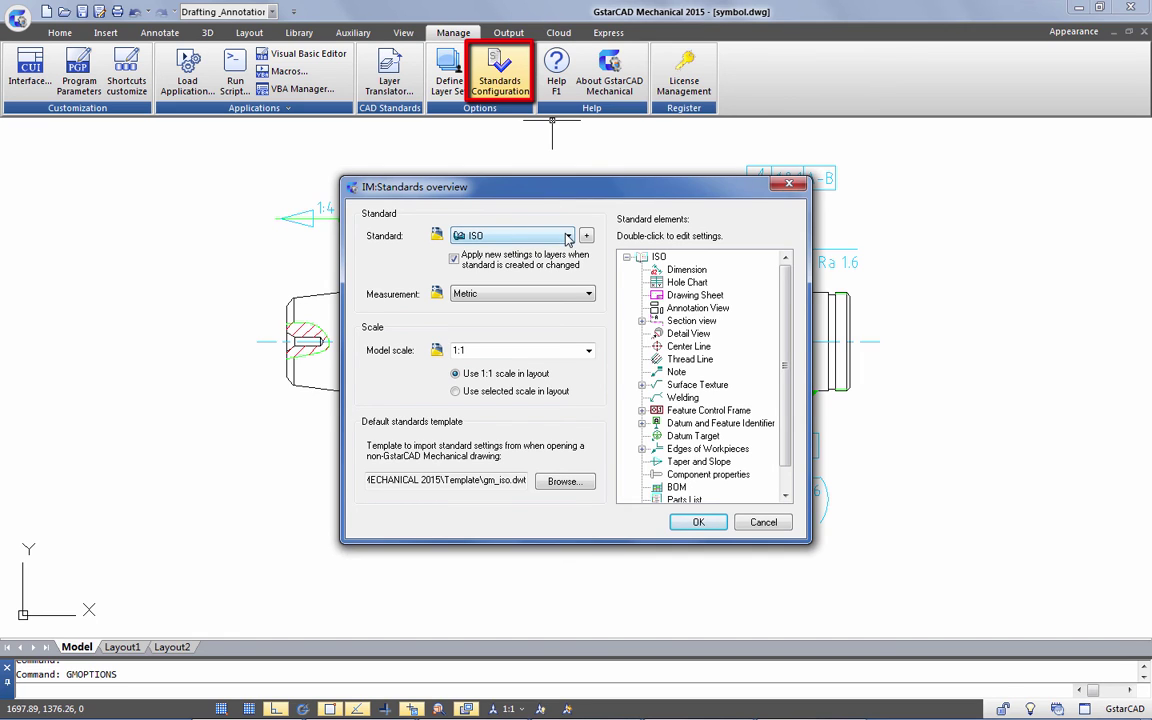
click(567, 236)
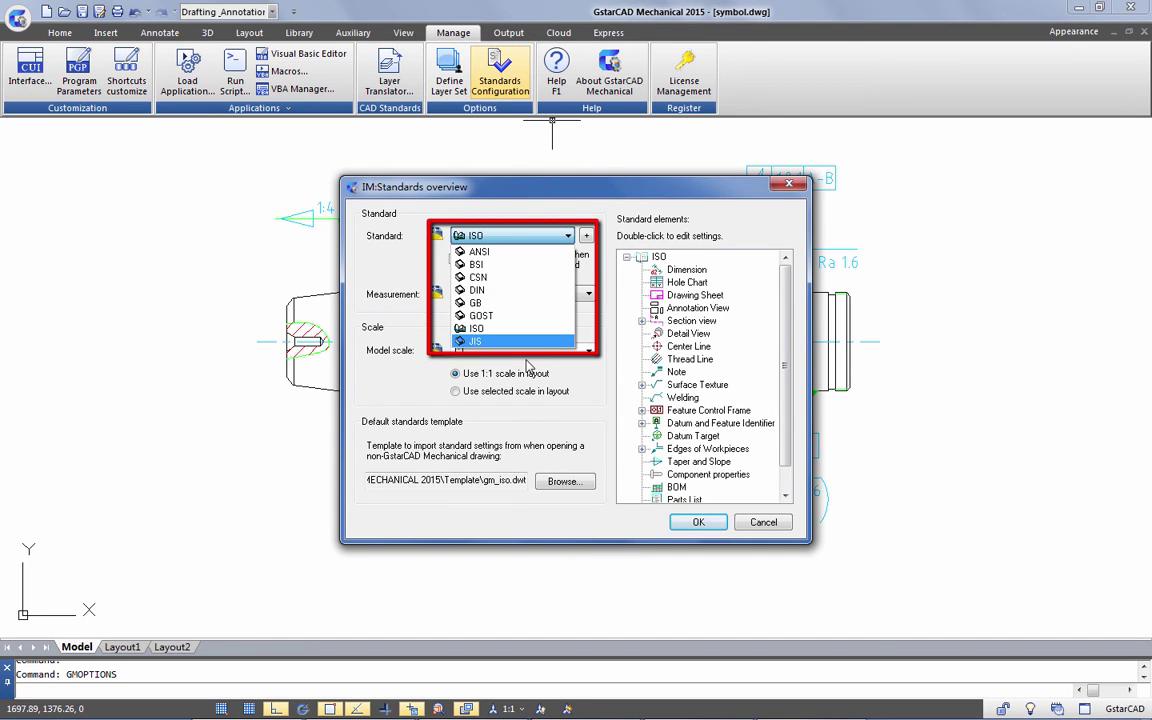
click(642, 423)
double_click(709, 410)
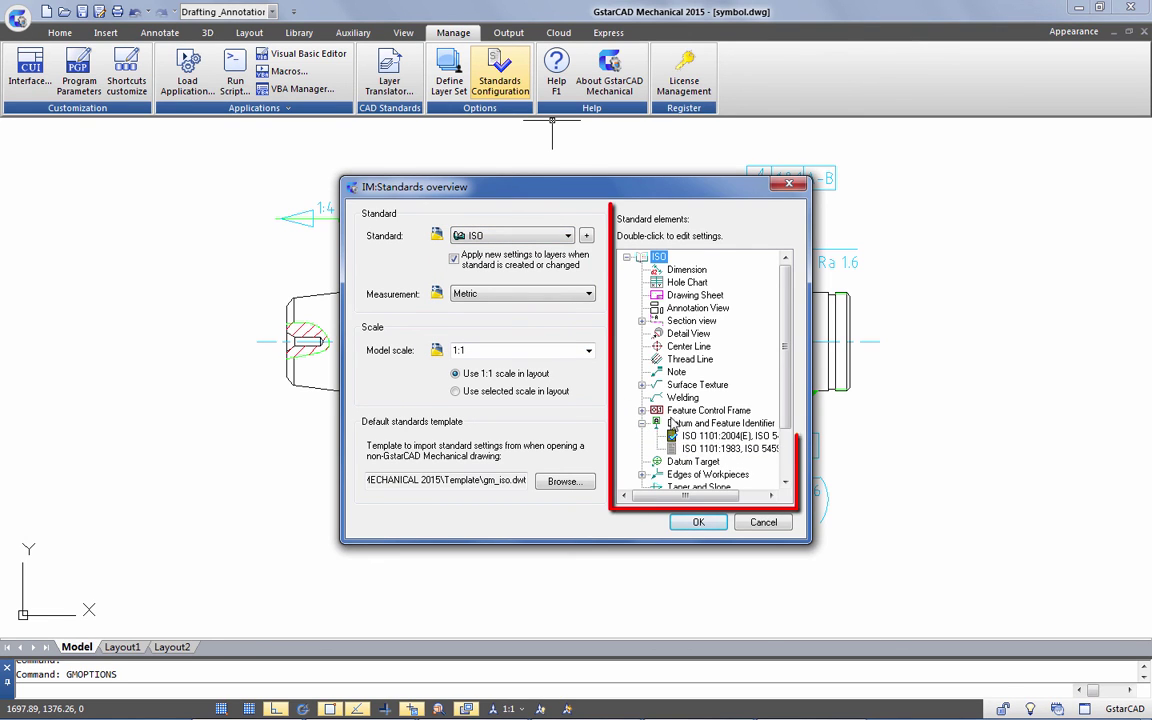